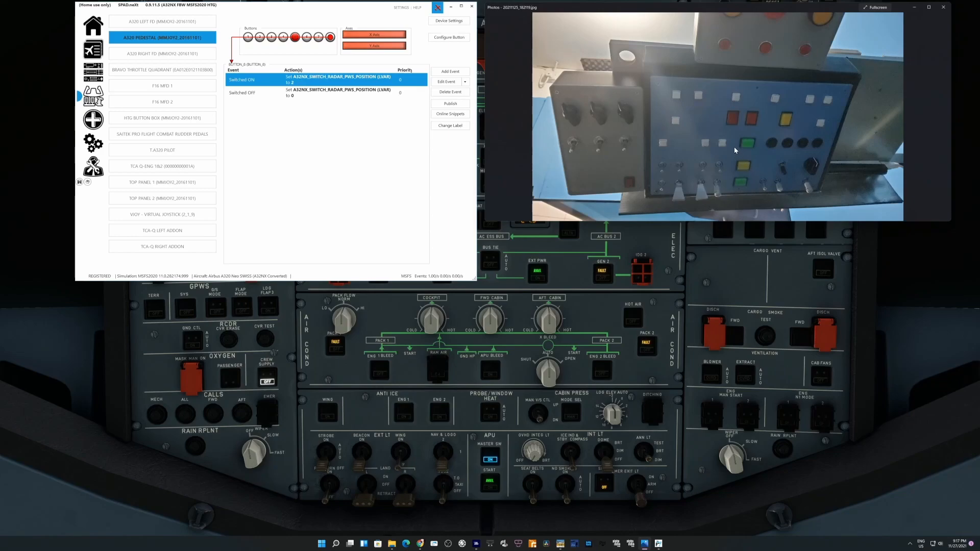
Select the TOP PANEL 1 device and inspect button 9's Switched OFF event for the strobe lights
left_click(184, 186)
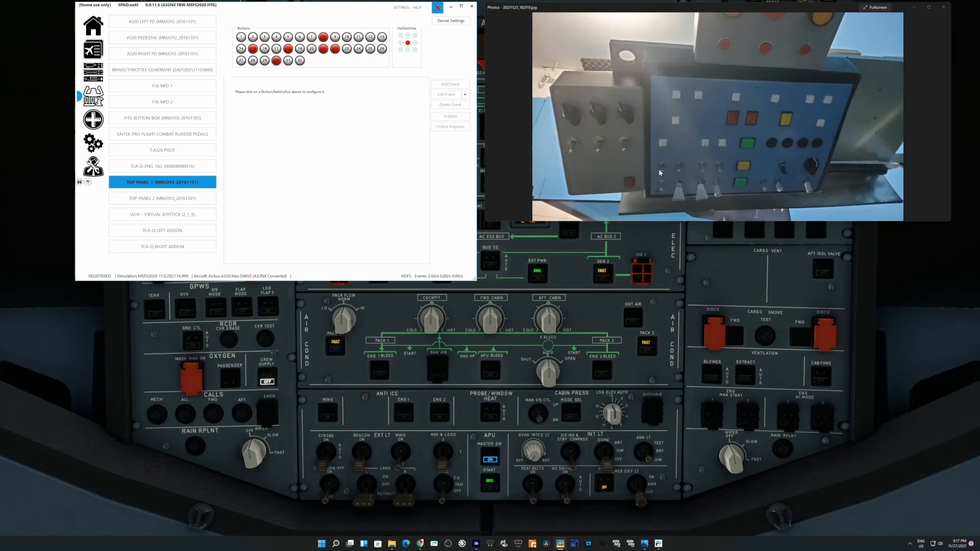
left_click(335, 39)
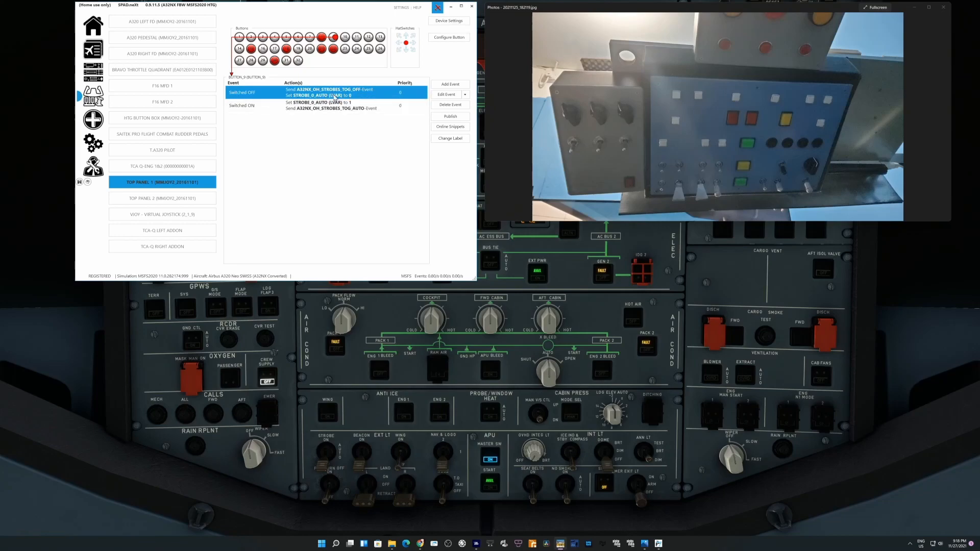
left_click(446, 94)
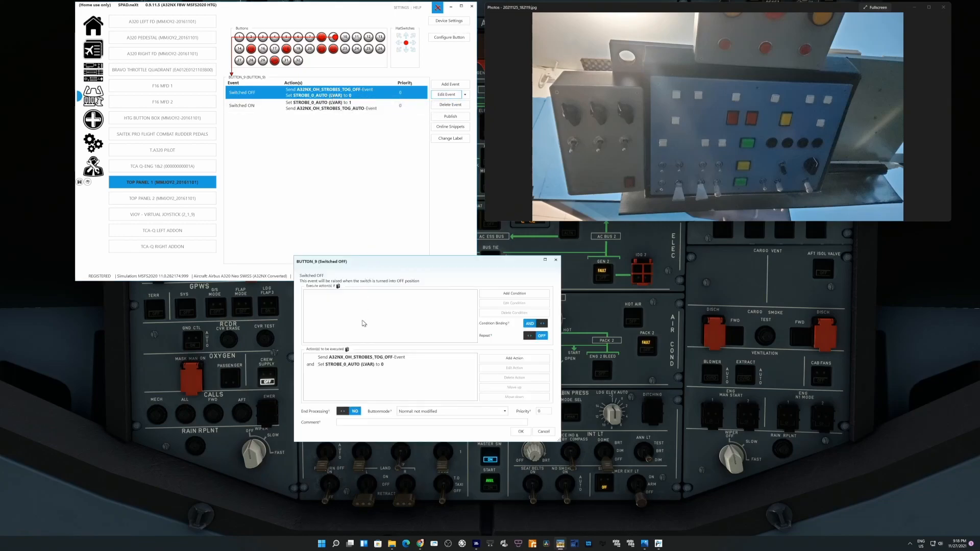
left_click(543, 432)
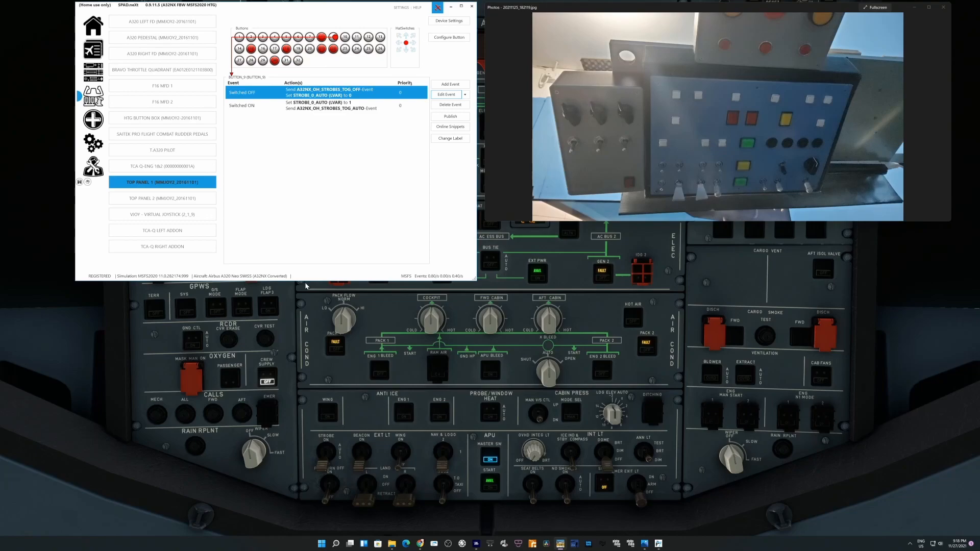
Review the beacon and wing light assignments of buttons 10 and 11, and point out the overhead NAV & LOGO switch
left_click(348, 38)
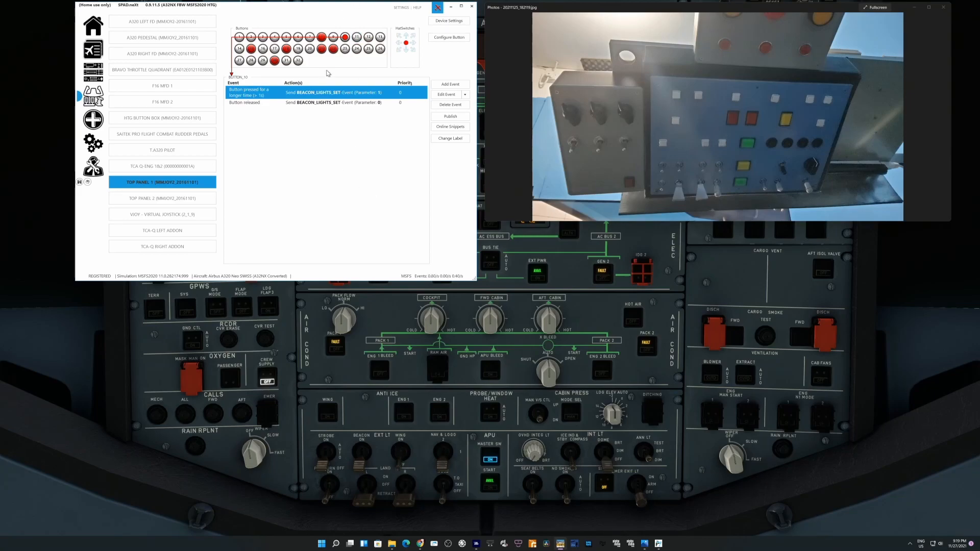
left_click(357, 37)
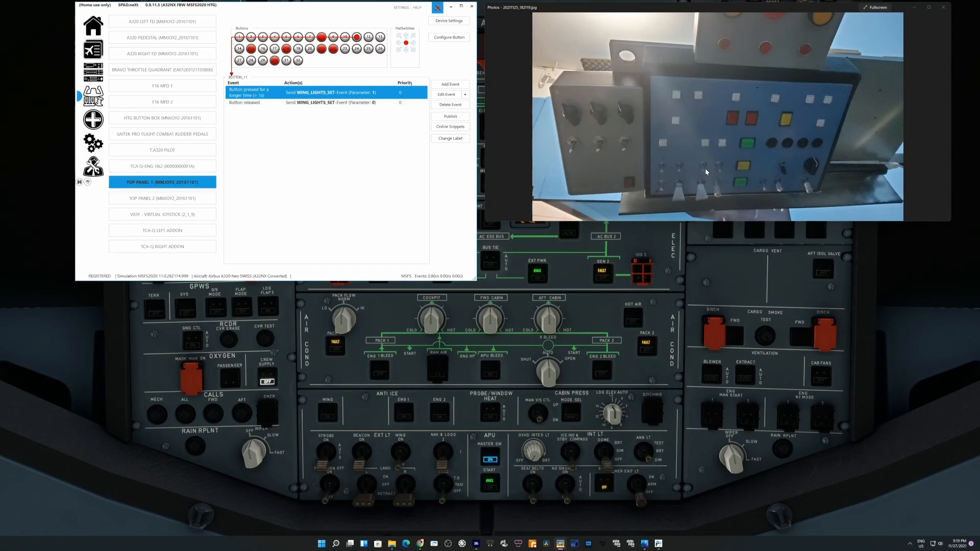
left_click(435, 453)
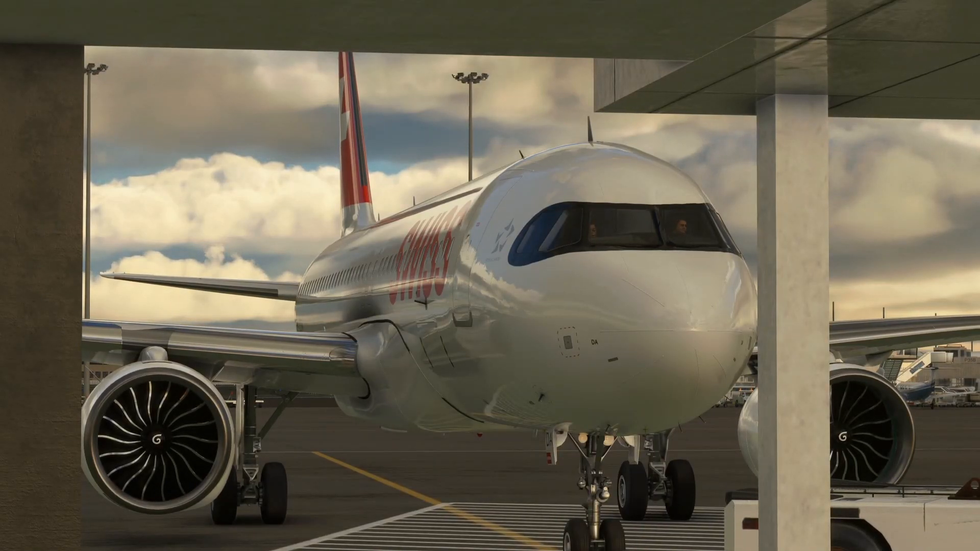
Switch to SPAD.neXt from the exterior aircraft view and compare the landing light assignments of buttons 17 and 16
key("alt+Tab")
key("Tab")
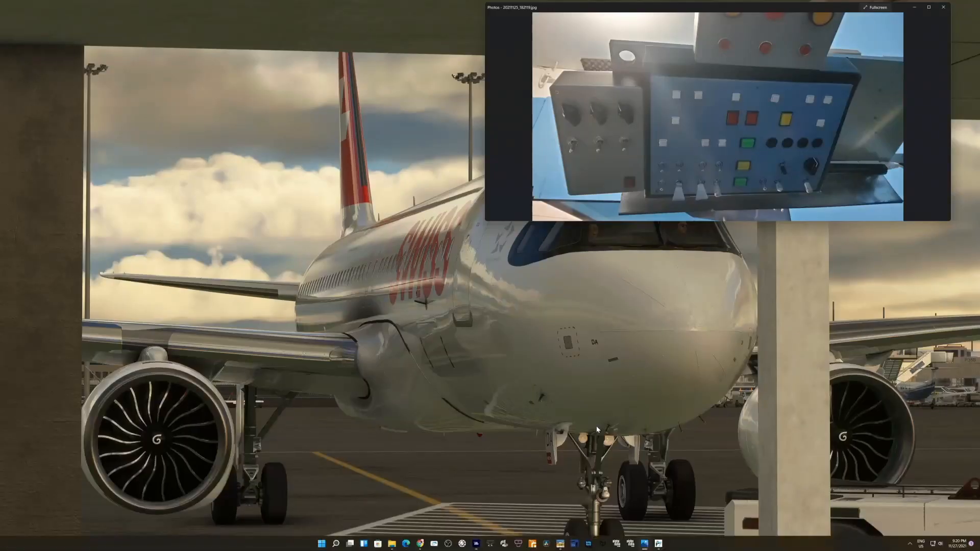
key("alt+Tab")
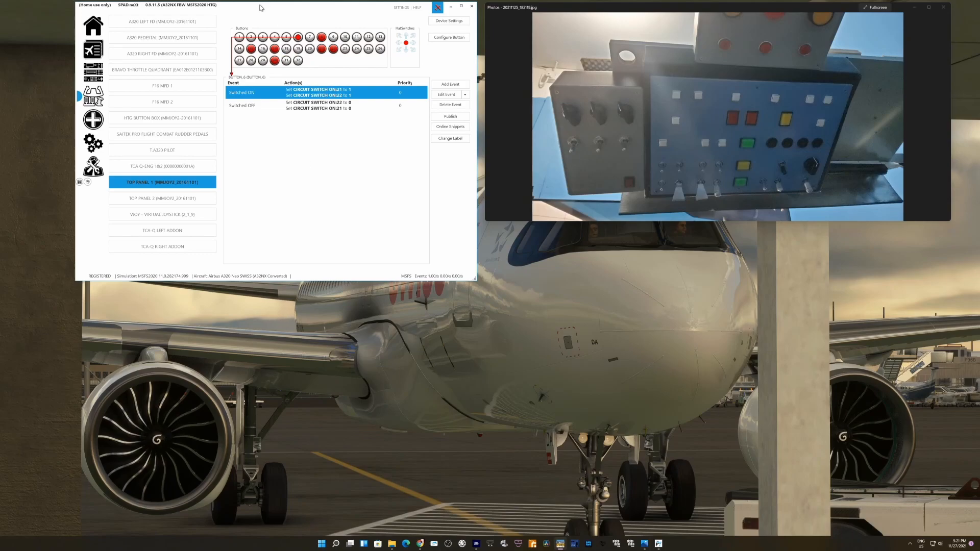
left_click(275, 49)
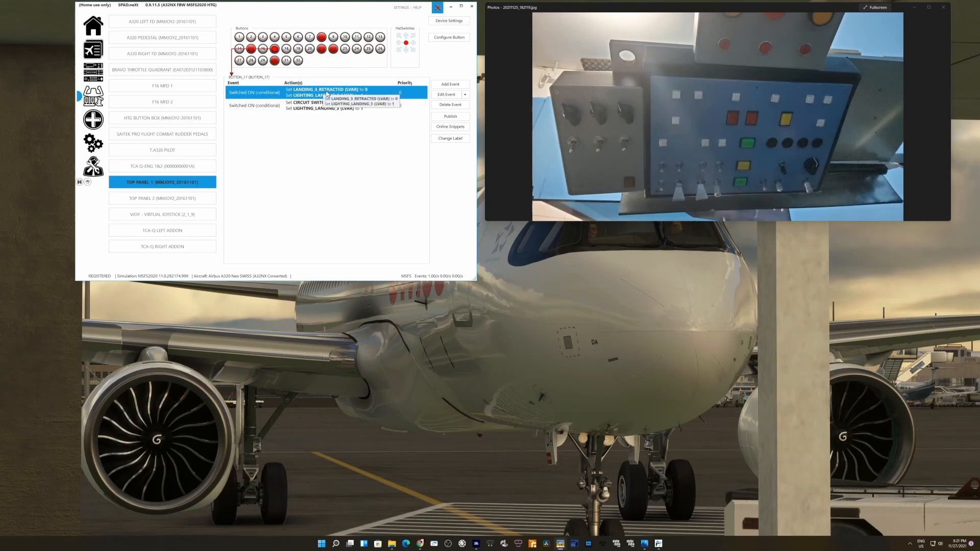
left_click(263, 49)
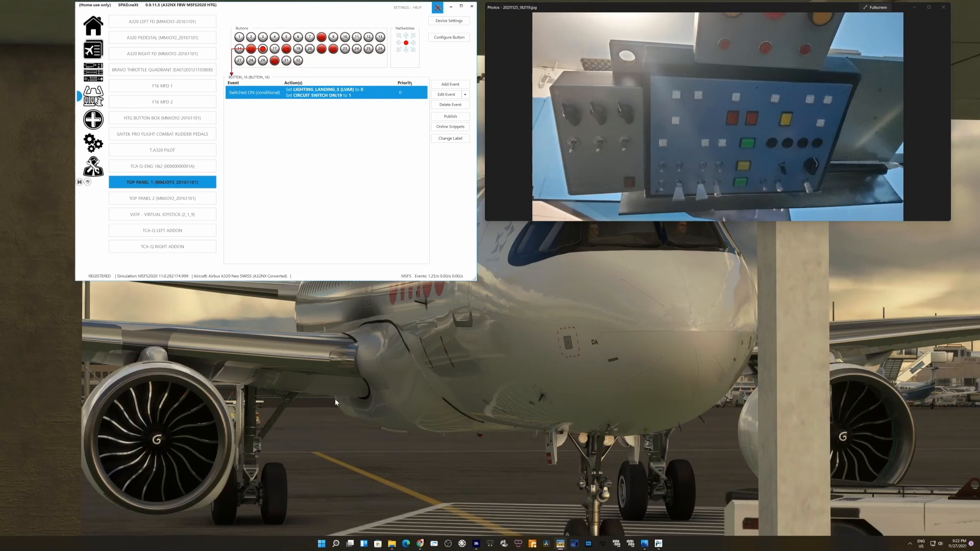
left_click(275, 48)
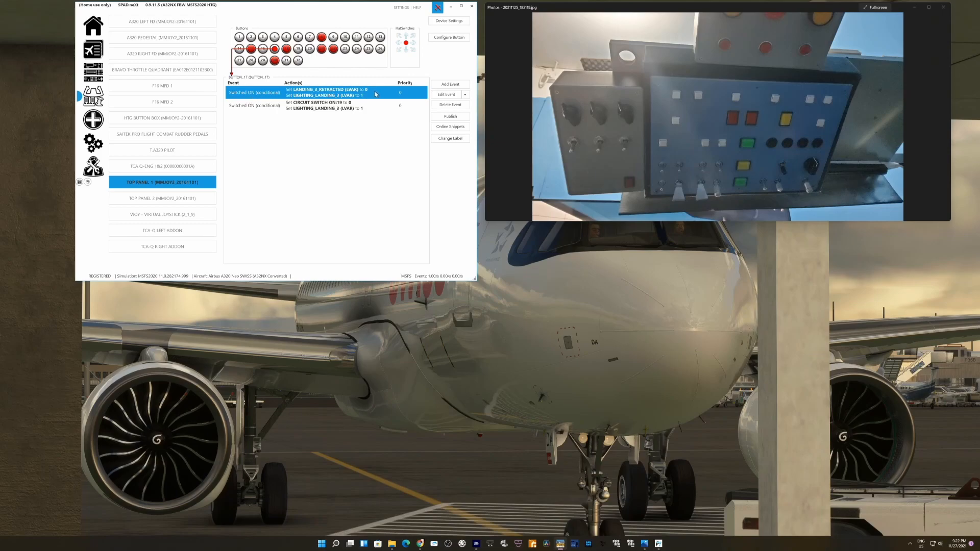
Examine the conditions and actions of both conditional Switched ON events of button 17, leaving them unedited
left_click(447, 94)
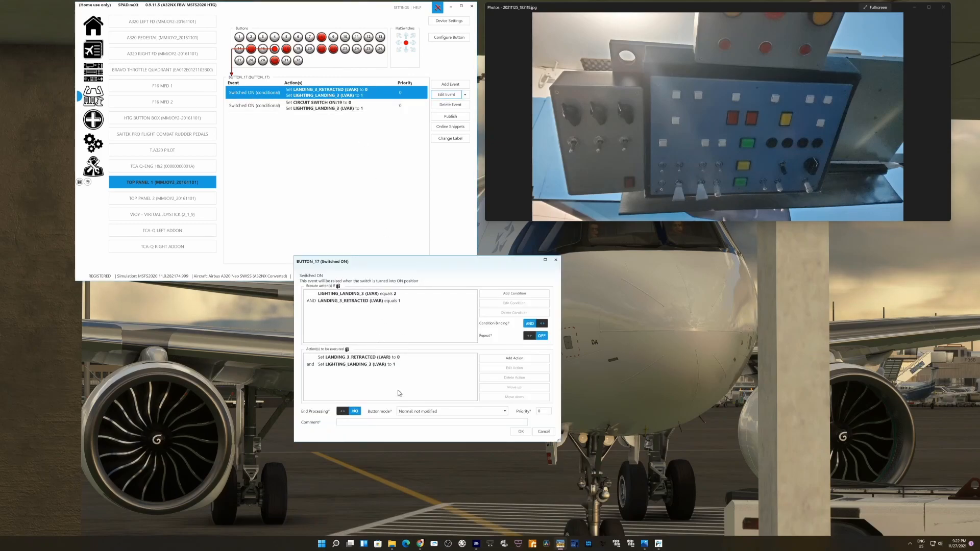
left_click(543, 432)
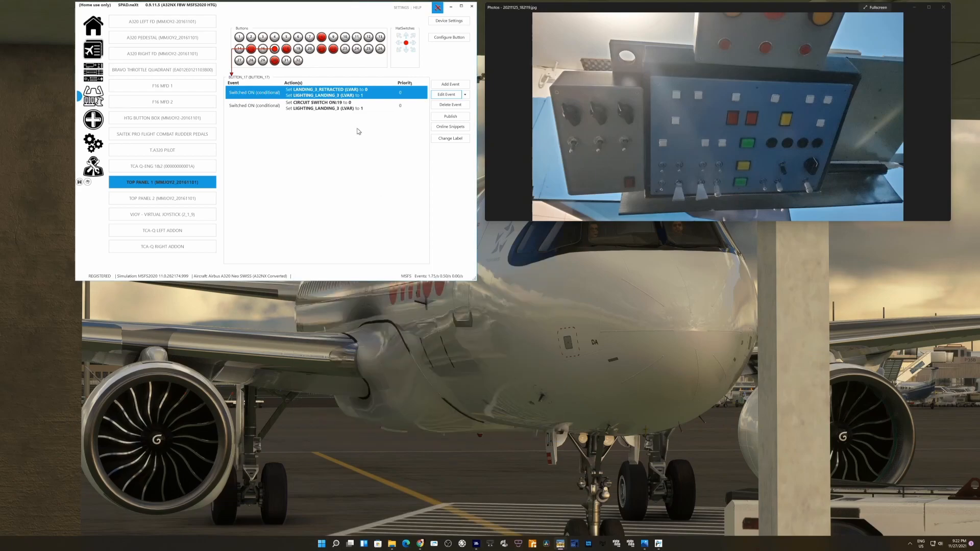
left_click(359, 106)
left_click(447, 94)
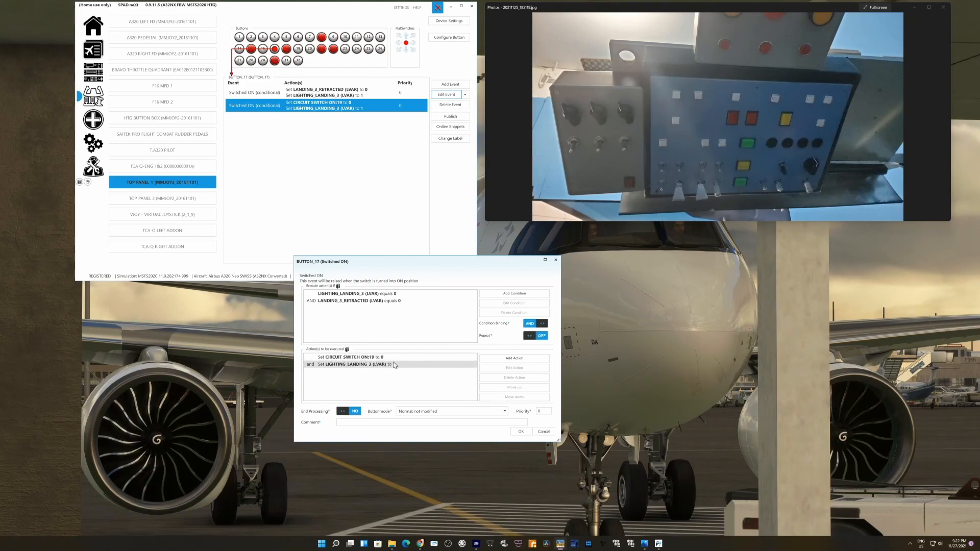
left_click(543, 432)
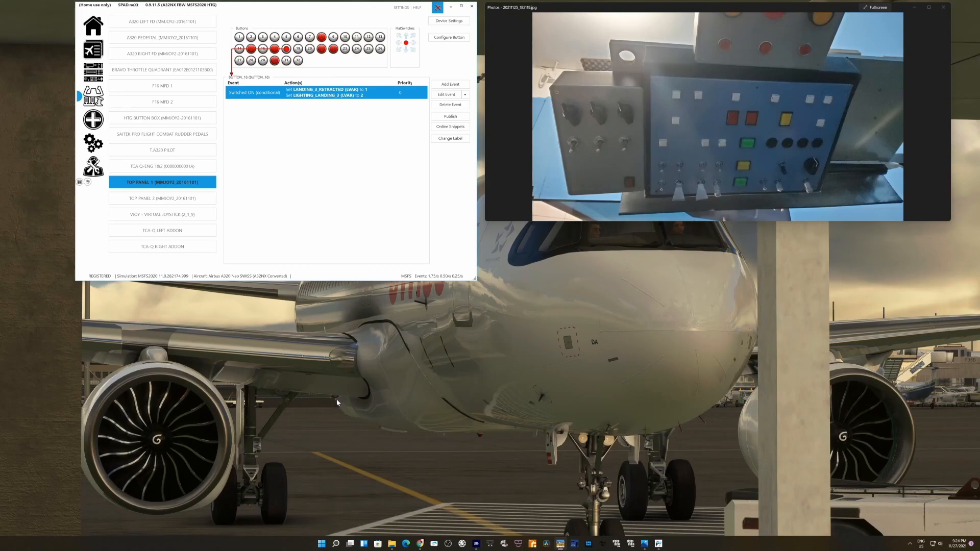
Return to button 17 and re-examine the conditions of the Switched ON event that resets LANDING_3_RETRACTED
left_click(276, 51)
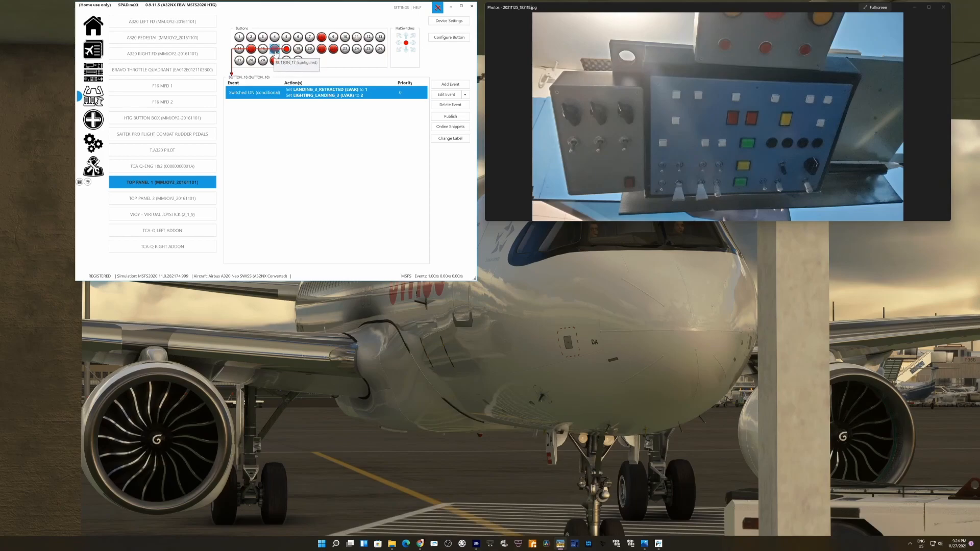
double_click(373, 94)
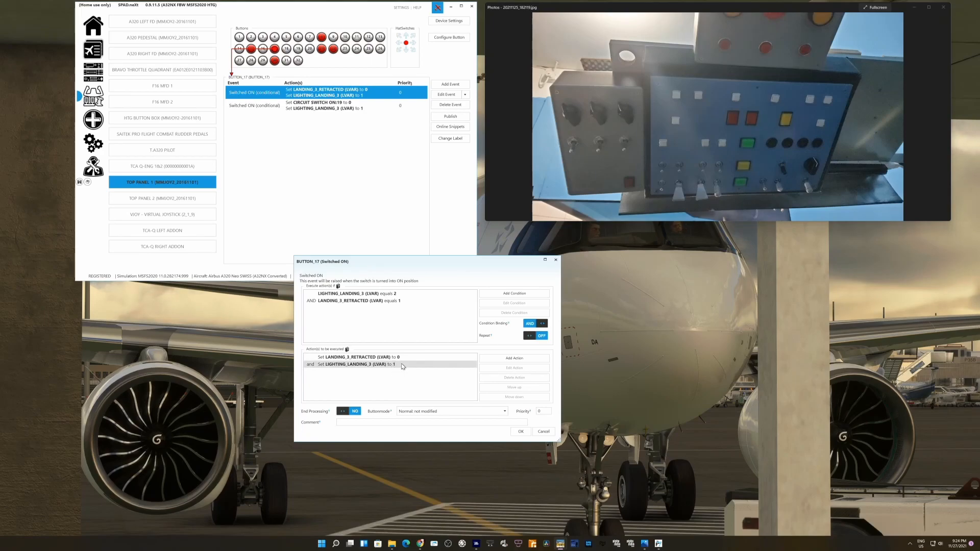
left_click(545, 432)
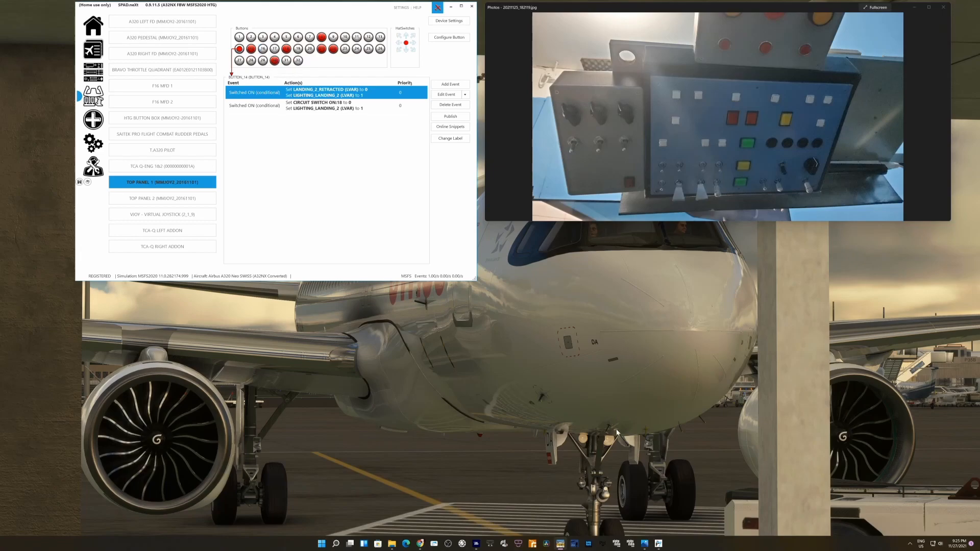
Compare the Switched ON assignments of buttons 16, 19 and 18
left_click(263, 49)
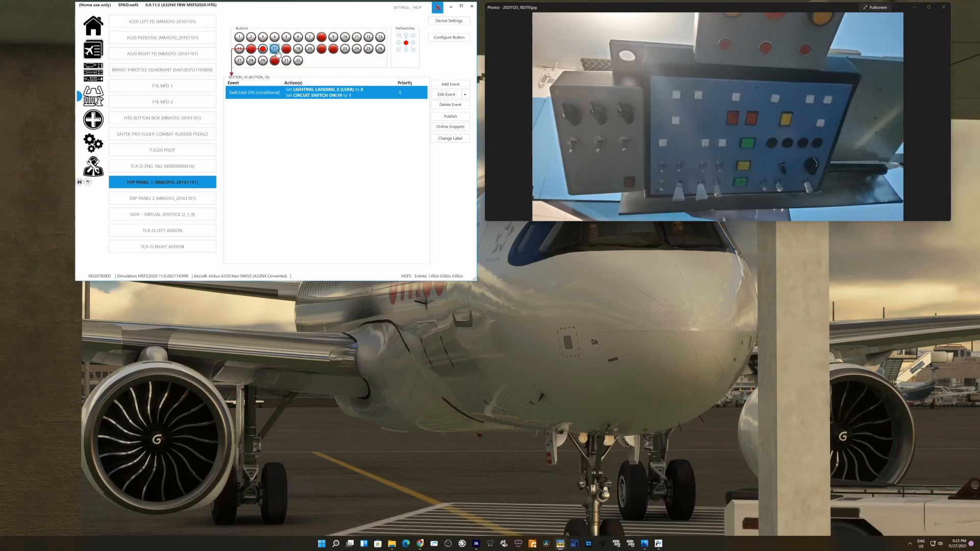
left_click(296, 50)
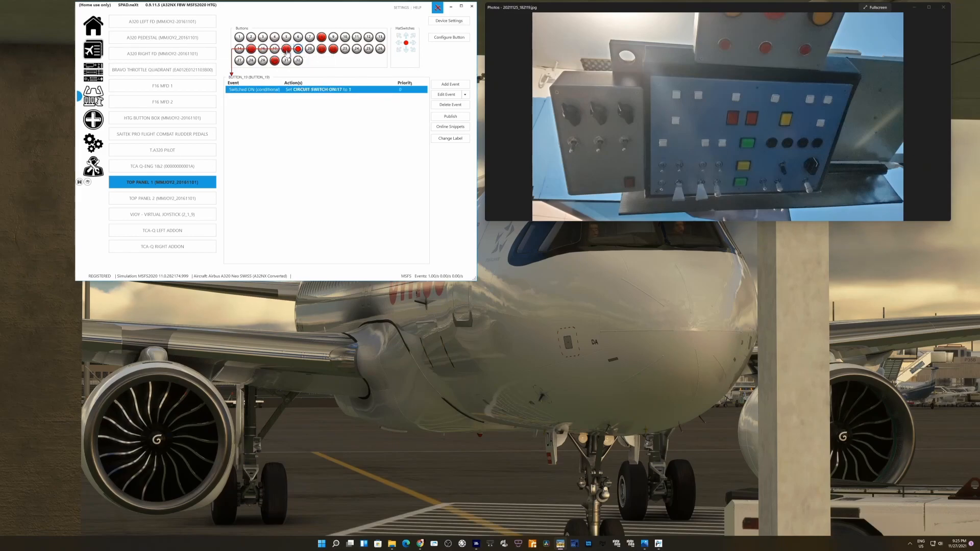
left_click(286, 50)
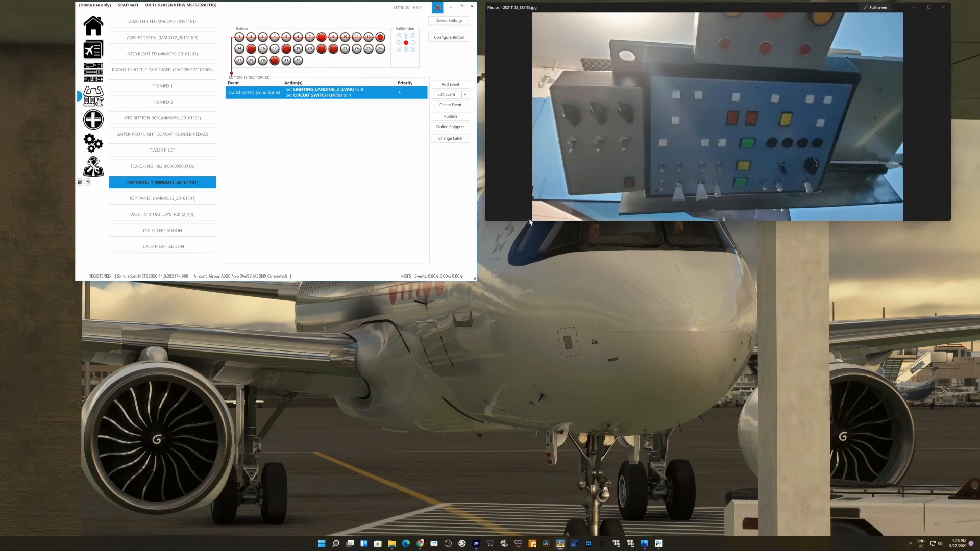
Review the CIRCUIT SWITCH ON:20 and ON:17 actions of buttons 21 and 20, glancing at button 22 as well
left_click(321, 49)
left_click(333, 49)
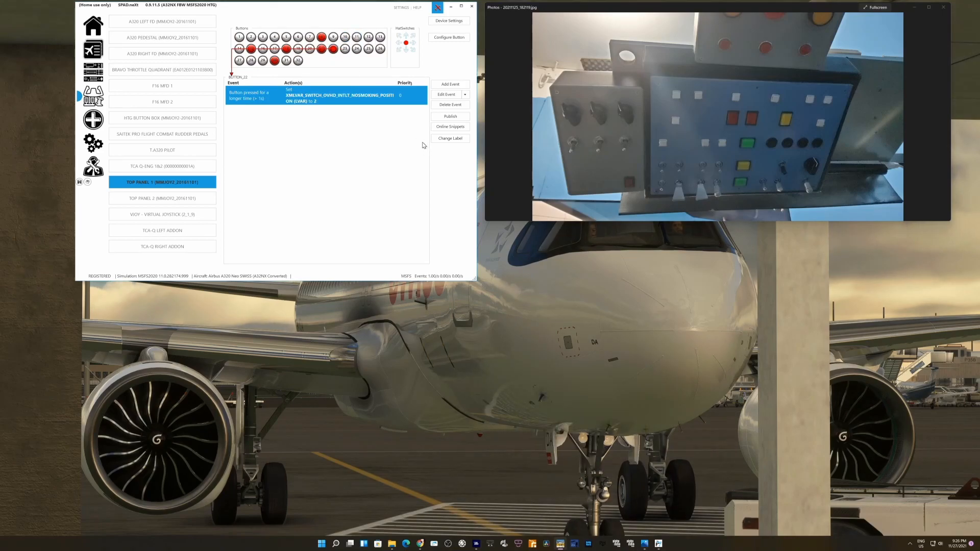
left_click(321, 50)
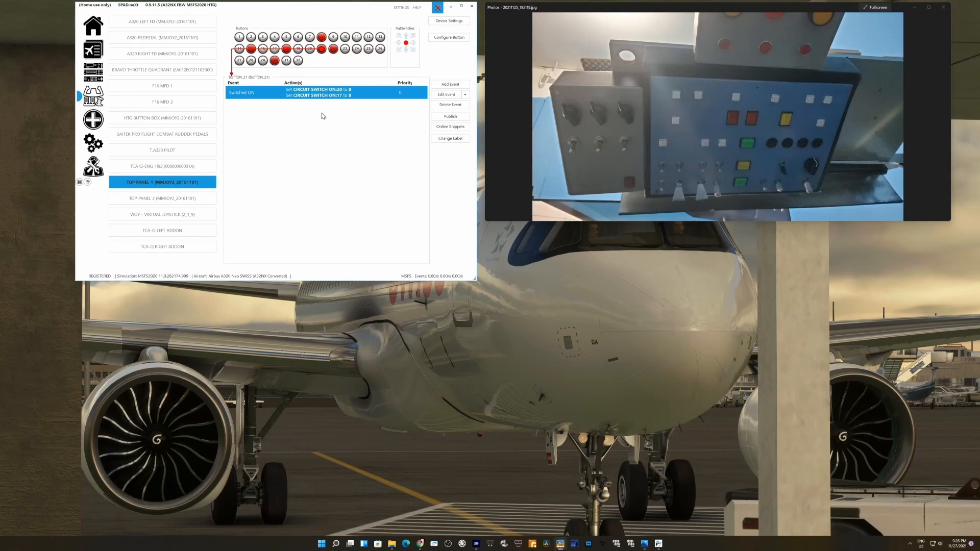
left_click(310, 50)
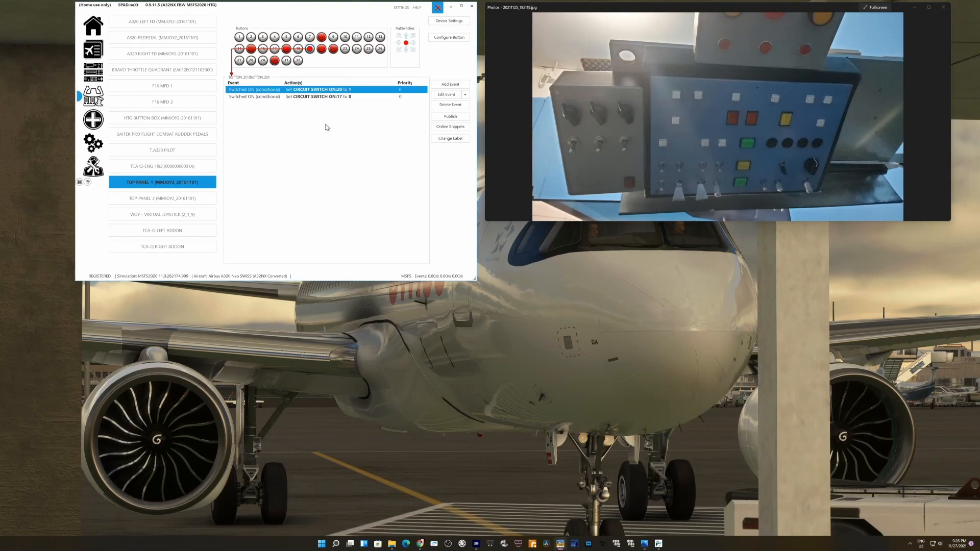
left_click(336, 89)
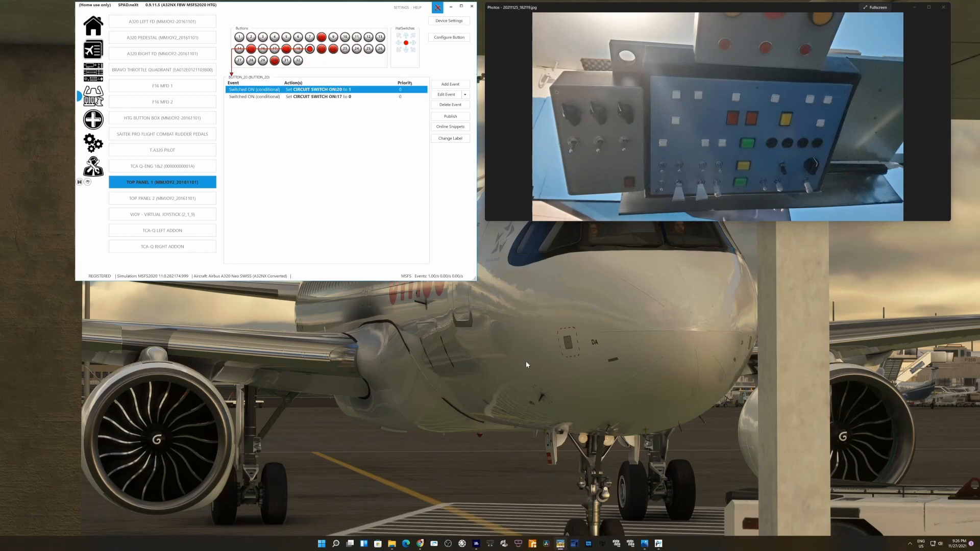
left_click(322, 50)
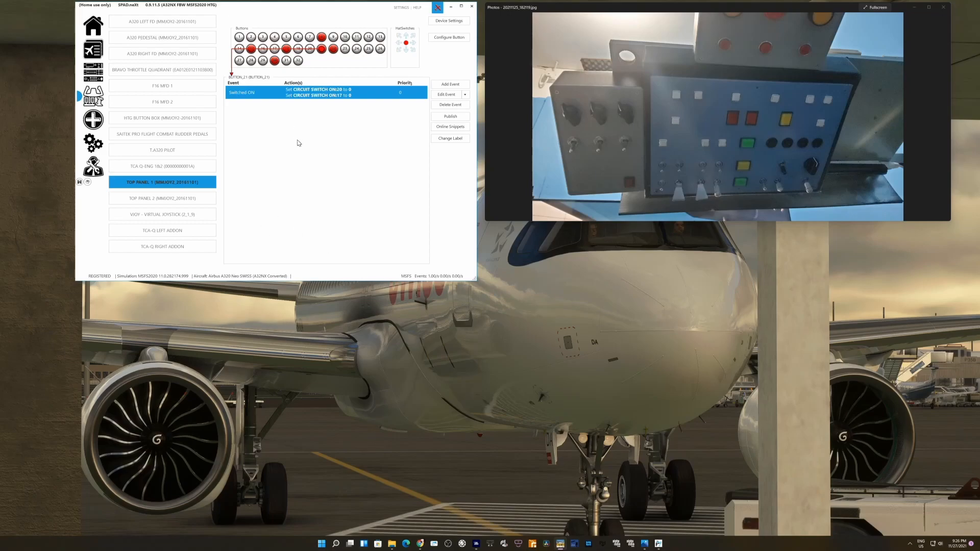
left_click(310, 50)
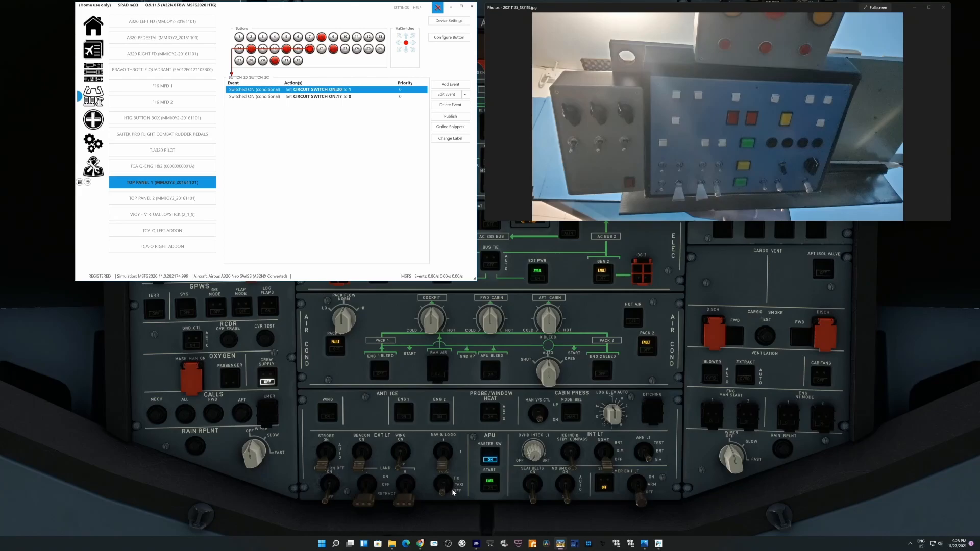
Toggle the simulator between the cockpit overhead panel and the exterior aircraft view
key("End")
key("End")
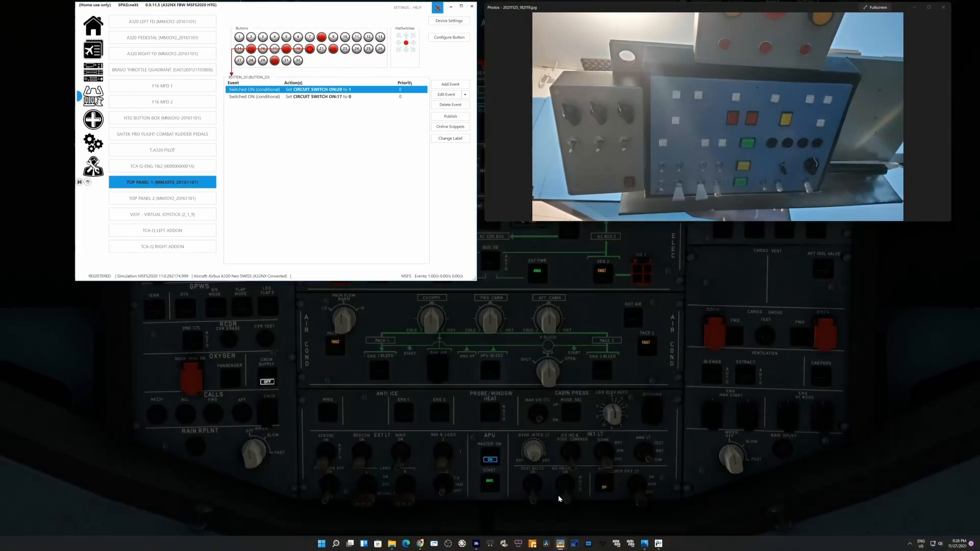
key("End")
Compare the no-smoking sign position assignments of buttons 22, 23 and 24
left_click(345, 48)
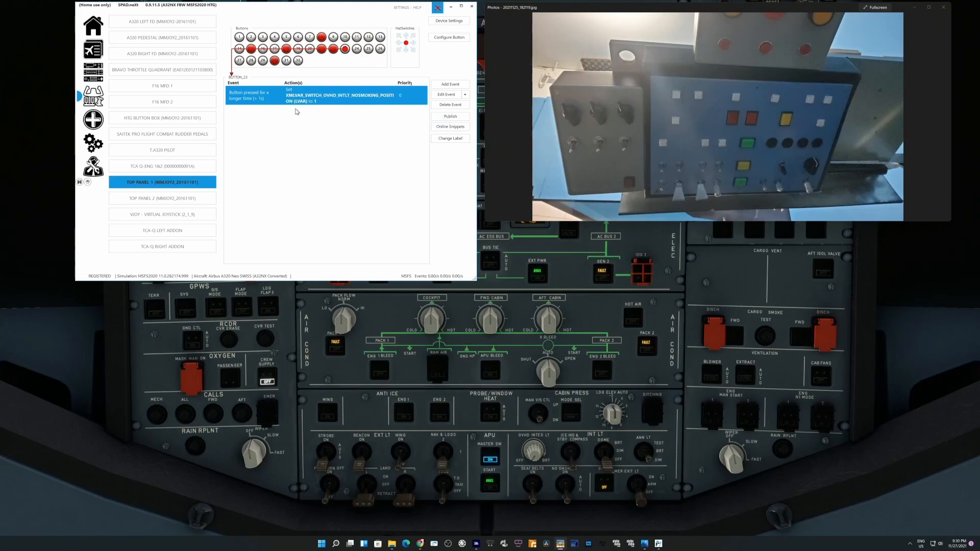
left_click(357, 49)
left_click(334, 50)
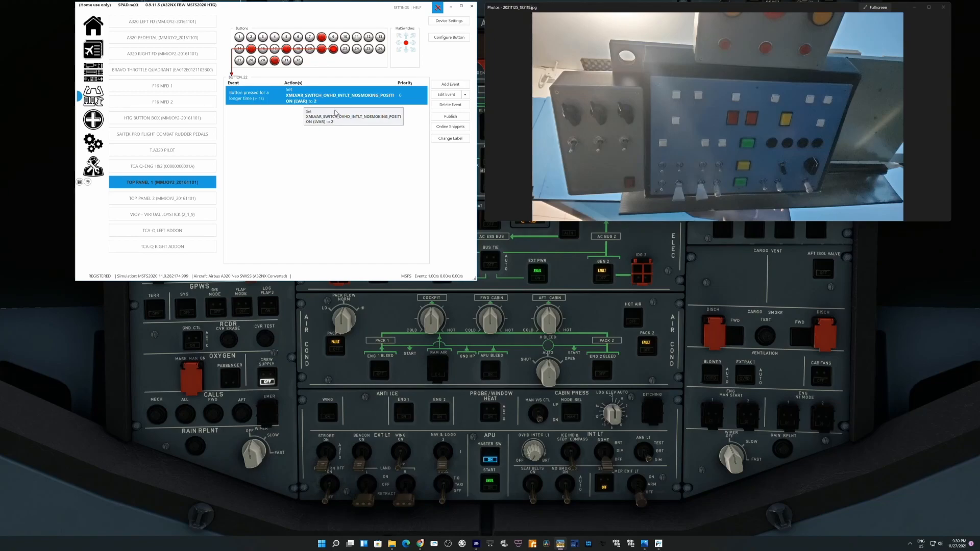
left_click(345, 50)
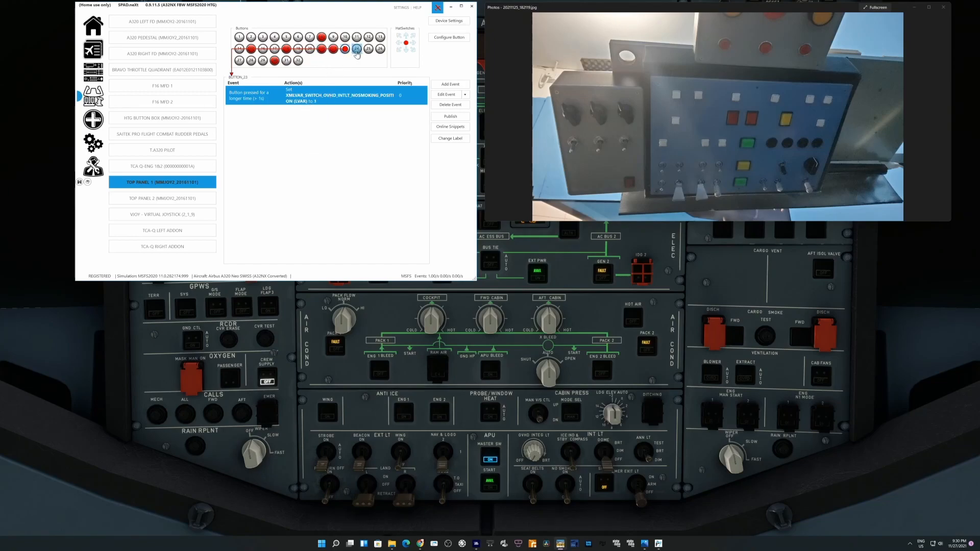
left_click(357, 54)
left_click(334, 57)
left_click(357, 51)
left_click(334, 49)
left_click_drag(283, 100, 345, 100)
Review the emergency exit light position assignments of buttons 30 and 31
left_click(273, 61)
left_click(298, 61)
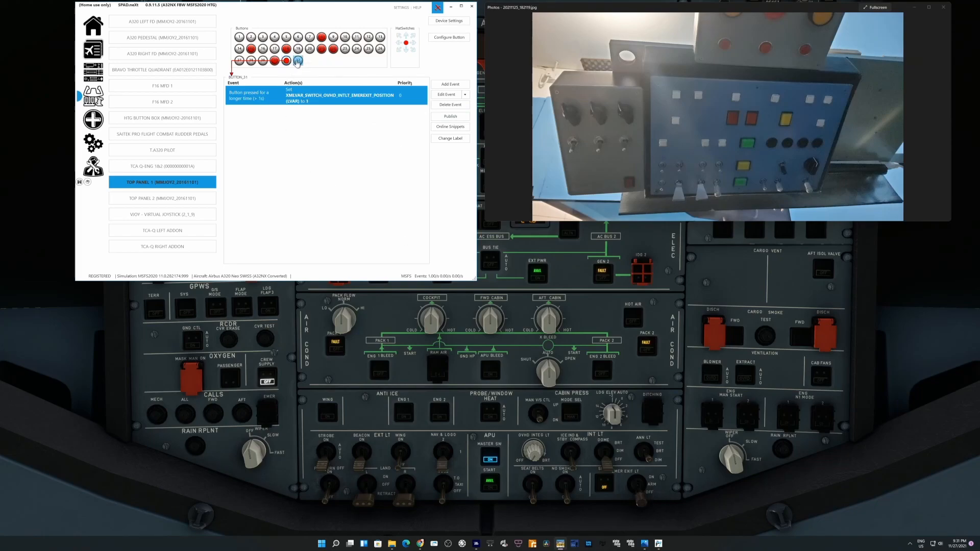
left_click(275, 64)
Operate the DOME light switch on the simulator's overhead panel
left_click(609, 462)
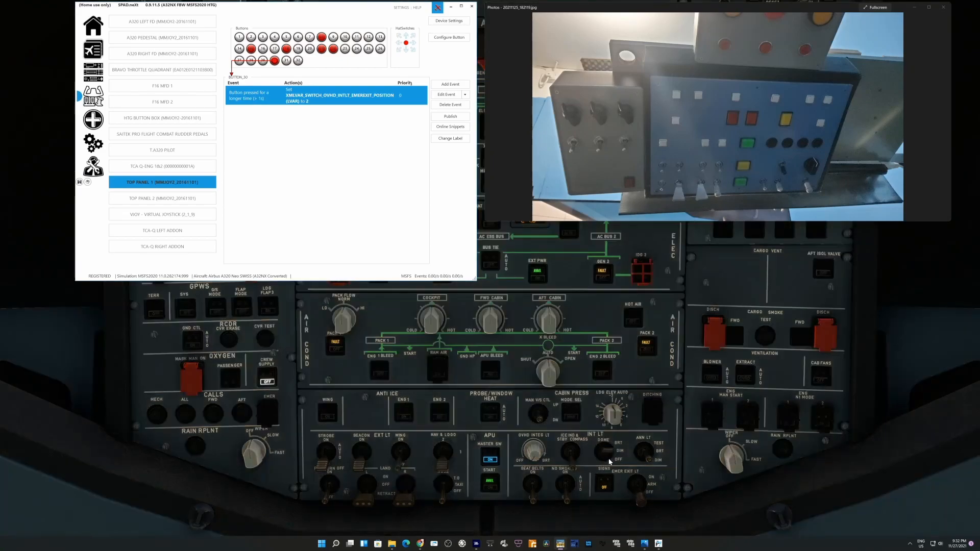
left_click(609, 462)
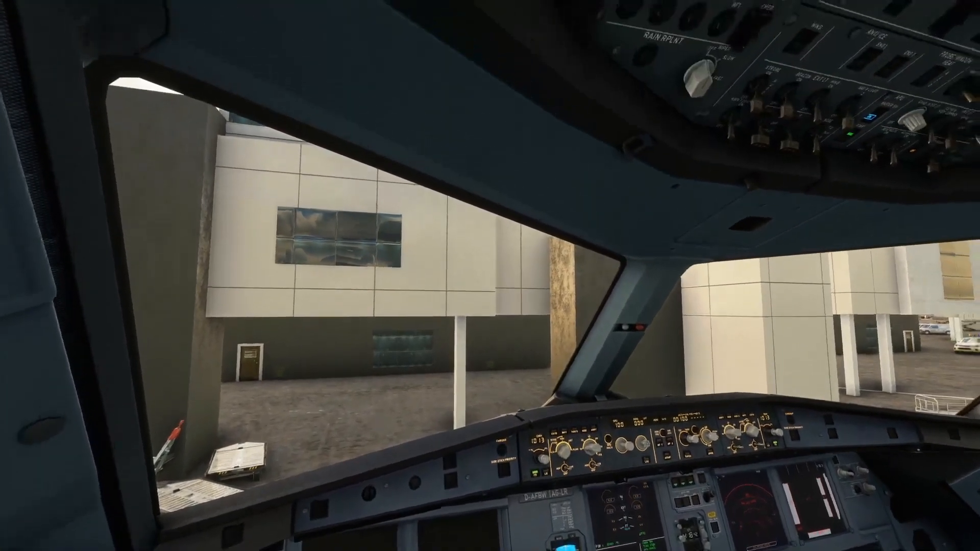
Bring SPAD.neXt and the panel photo in front of the simulator and move the photo window clear of the simulated overhead panel
left_click(704, 79)
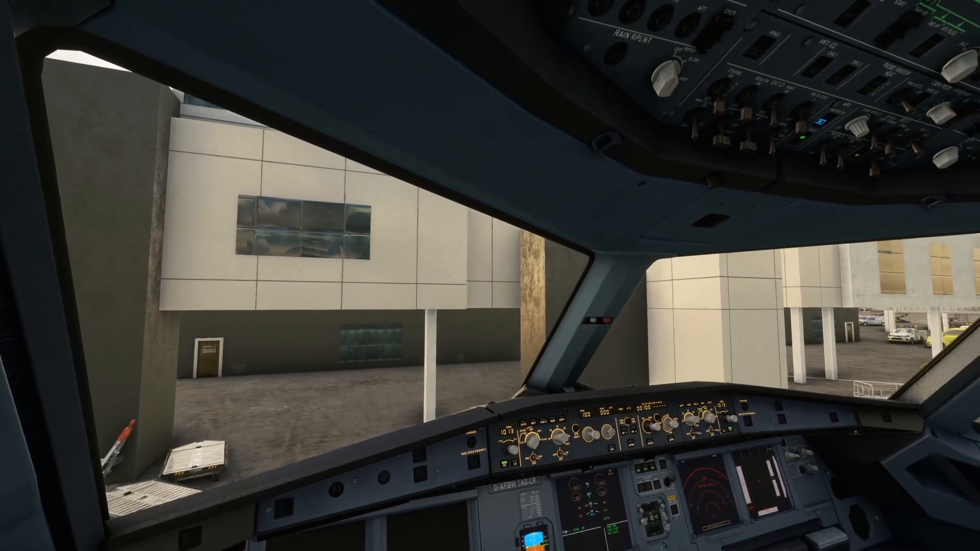
left_click(948, 158)
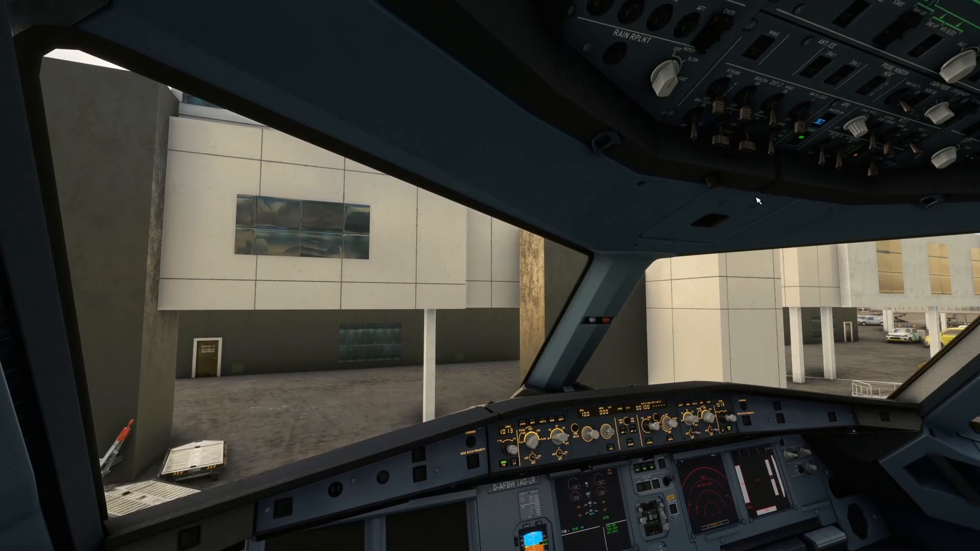
key("alt+Tab")
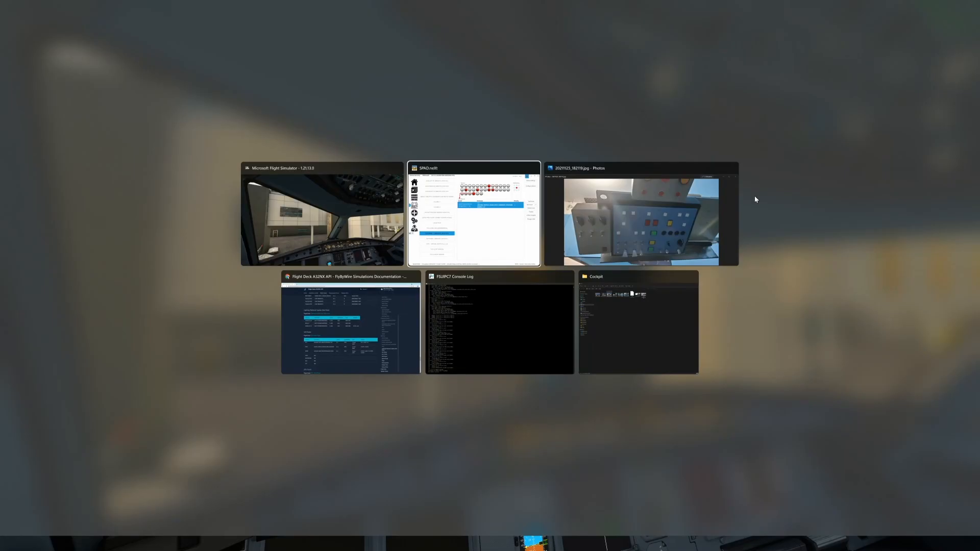
key("alt+Tab")
key("alt+Tab")
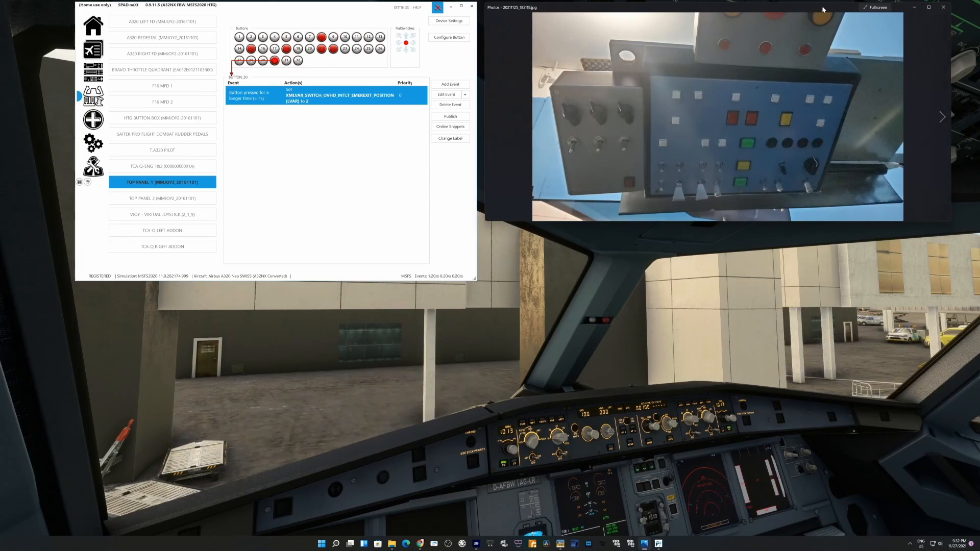
left_click_drag(667, 9, 706, 346)
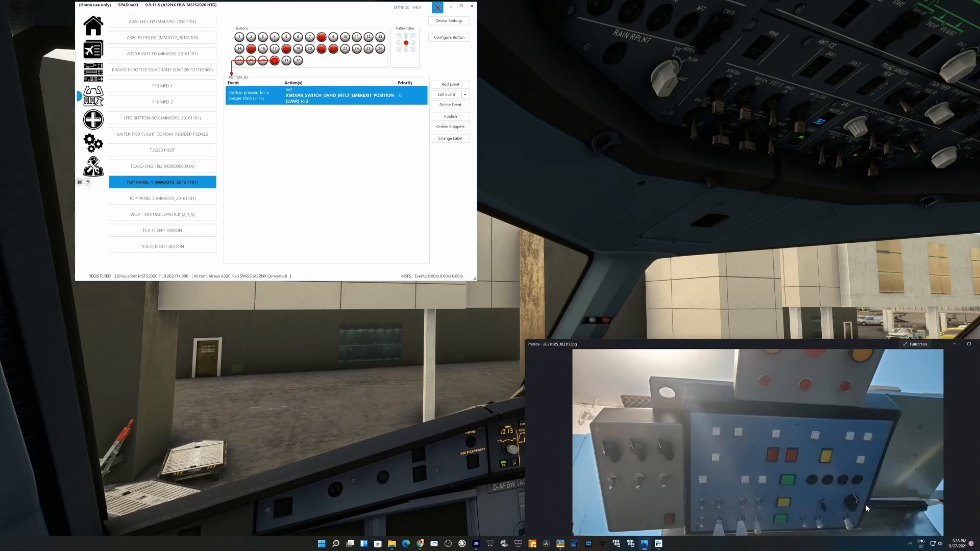
Test the wiper knob on the simulator's overhead panel by turning it up and back down
left_click(673, 73)
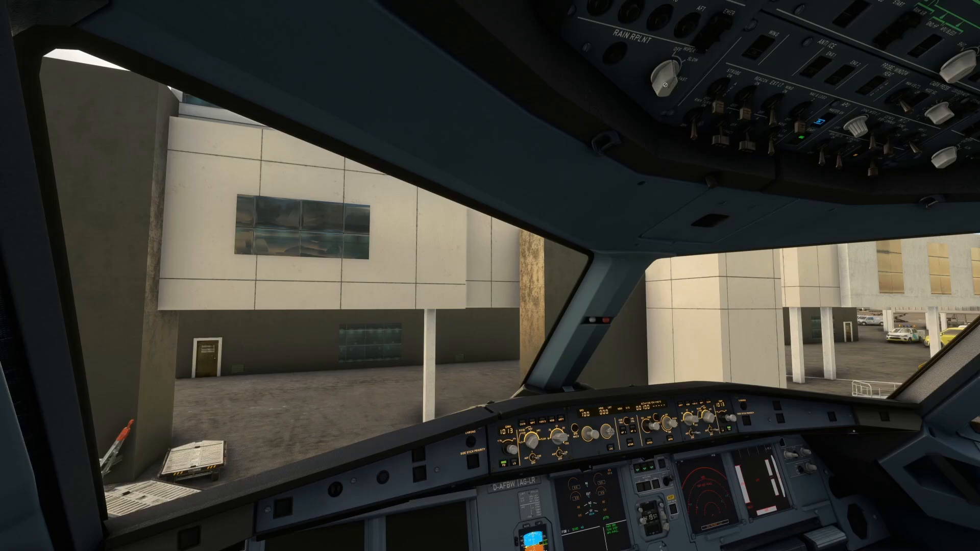
scroll(665, 79, "up", 2)
scroll(665, 80, "down", 2)
scroll(945, 158, "up", 1)
scroll(945, 158, "down", 1)
Switch back to SPAD.neXt and review the circuit toggle event assigned to button 14 of TOP PANEL 2
key("alt+Tab")
key("Tab")
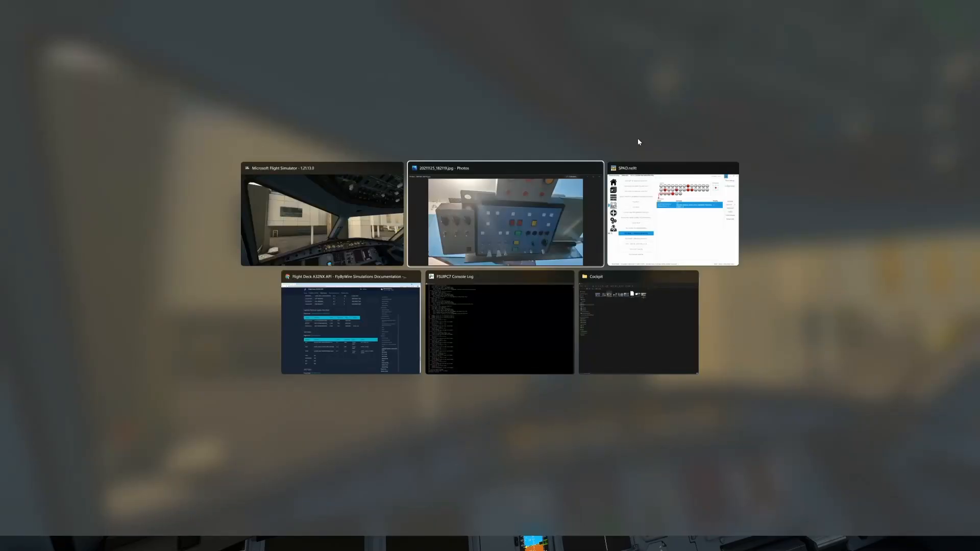
key("alt+Tab")
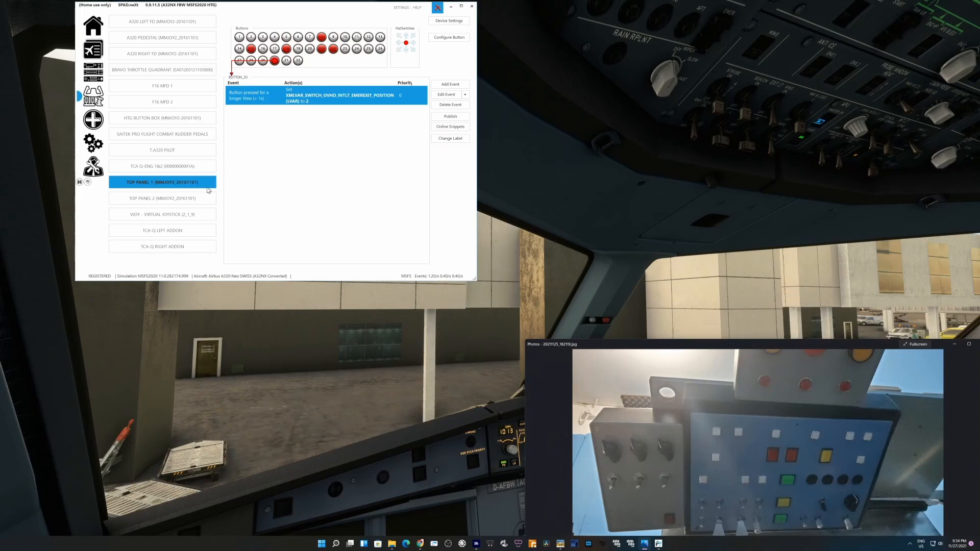
left_click(185, 214)
left_click(183, 204)
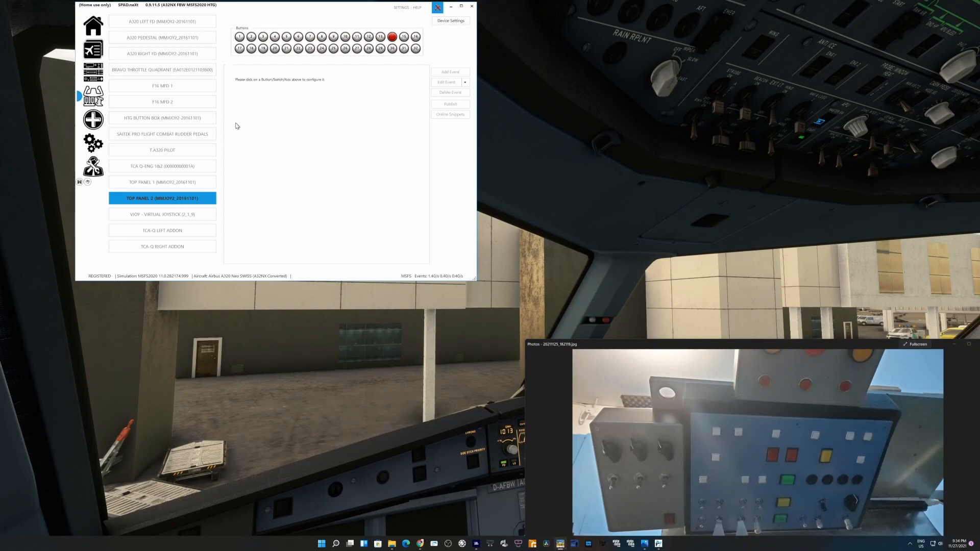
left_click(392, 37)
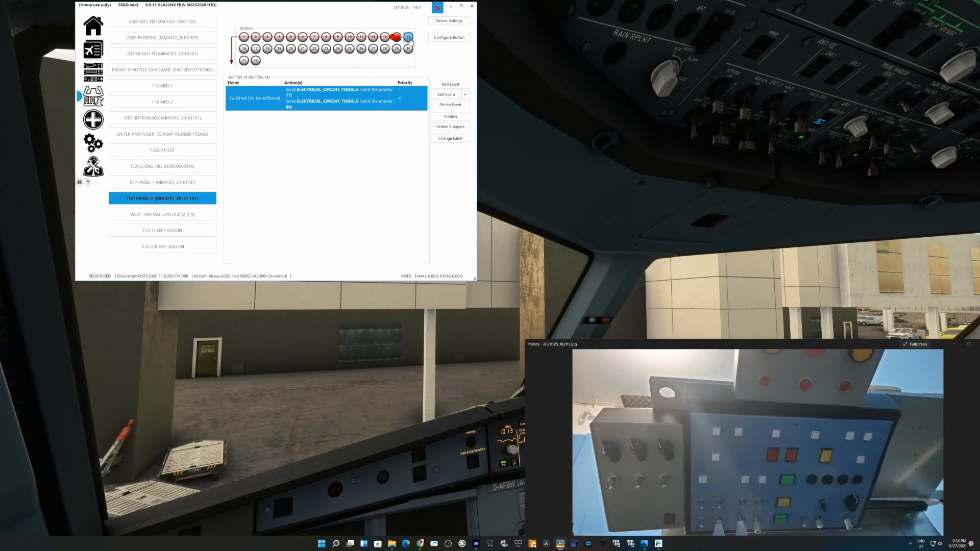
left_click(245, 49)
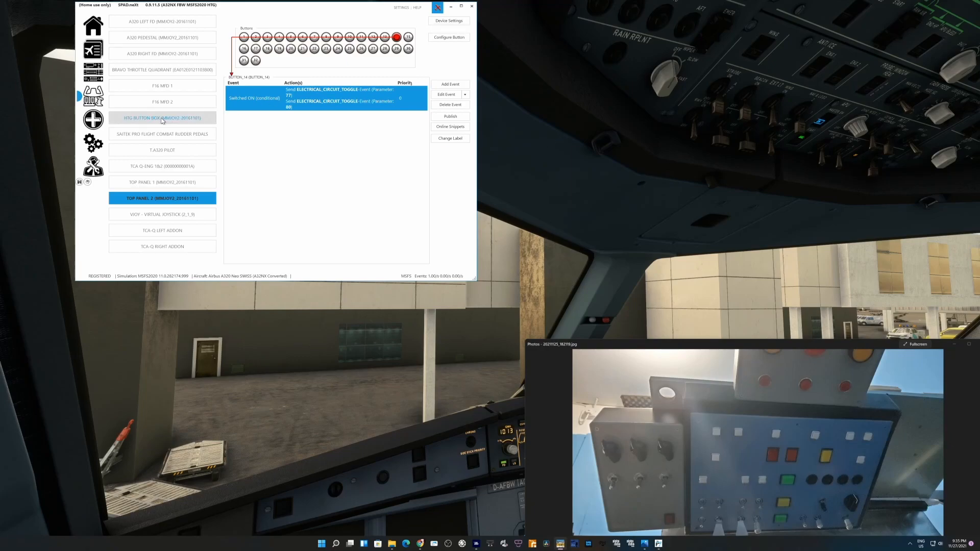
Show button 1 of TOP PANEL 1 beside the simulator's overhead panel view, with the SPAD.neXt window moved clear of the battery switches
left_click(148, 182)
left_click(239, 36)
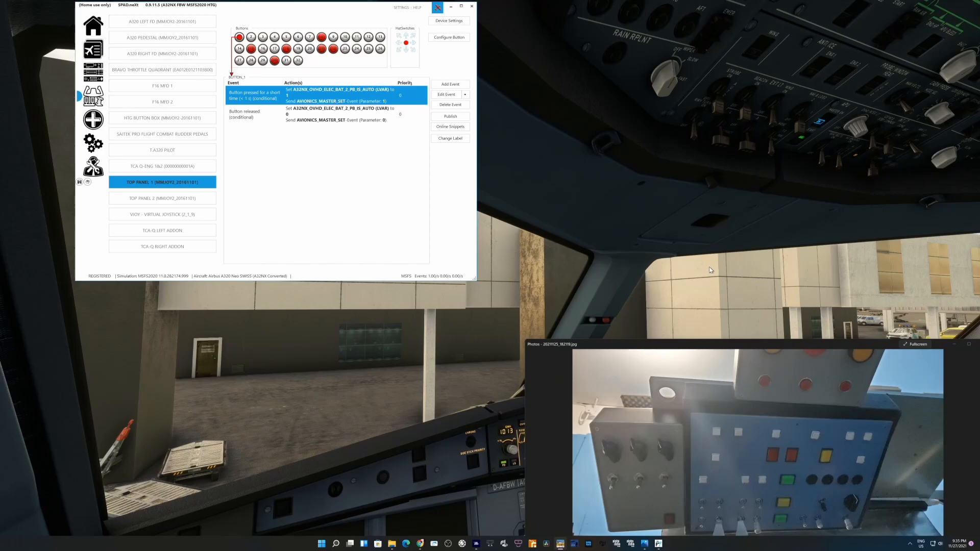
key("ctrl+5")
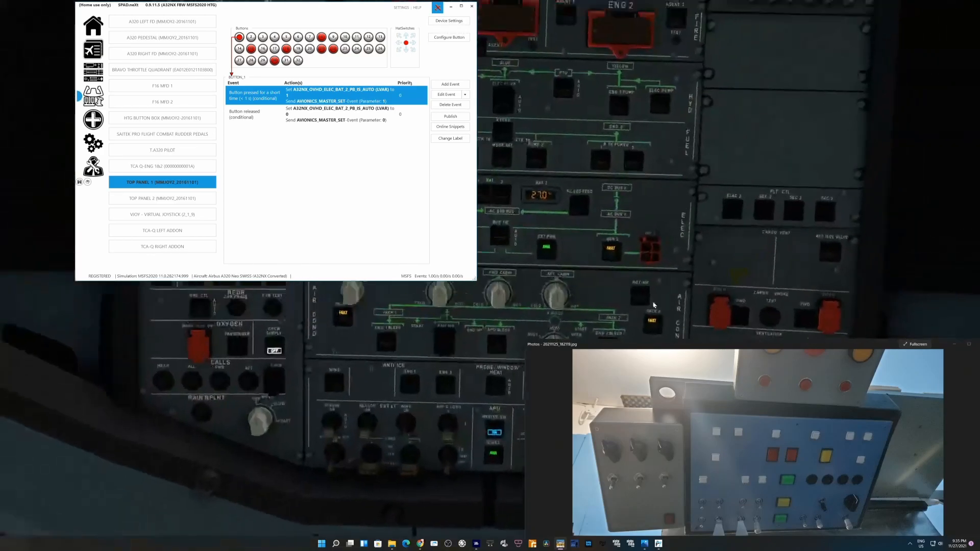
left_click_drag(378, 10, 317, 15)
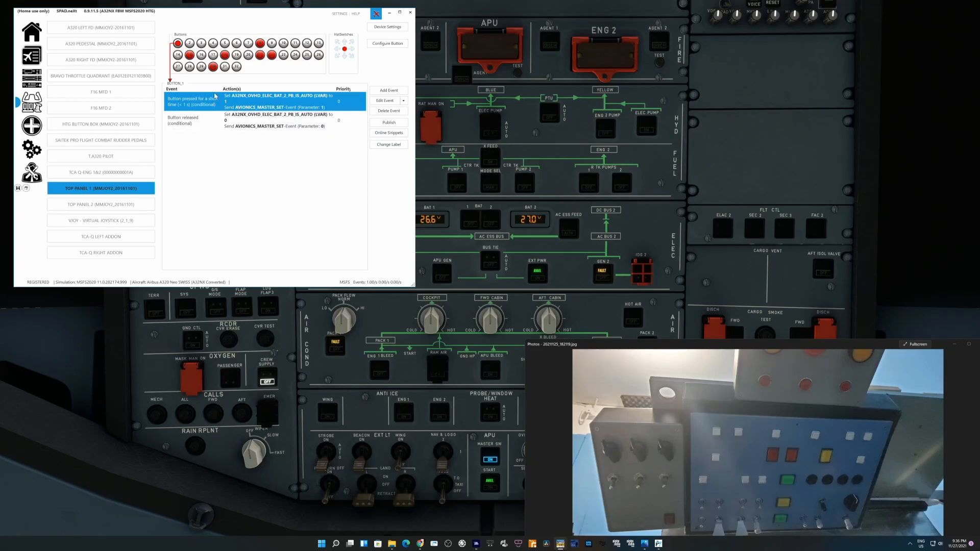
Examine the conditions and actions of button 1's pressed and released events for battery 2, leaving both events unchanged
left_click(190, 44)
left_click(177, 44)
left_click(391, 101)
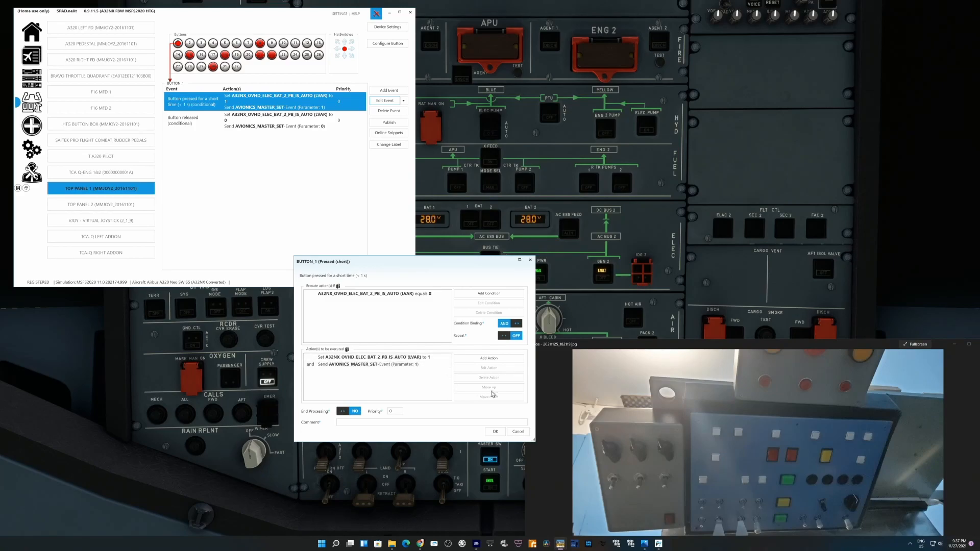
left_click(518, 431)
left_click(321, 128)
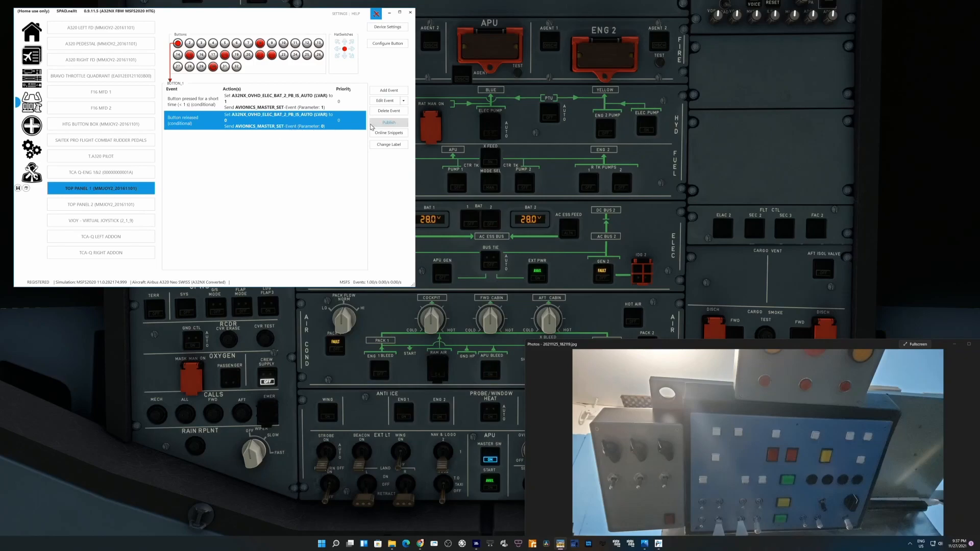
left_click(385, 100)
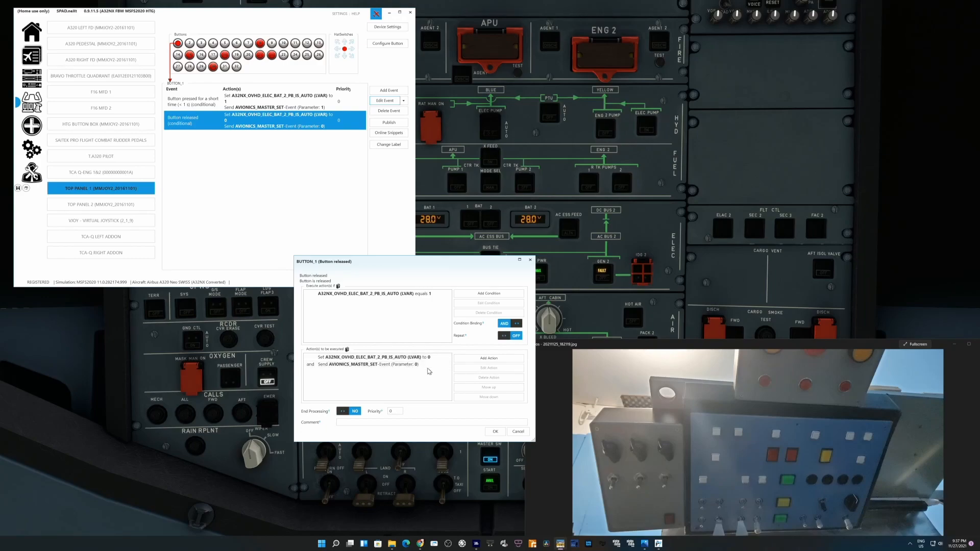
left_click(519, 432)
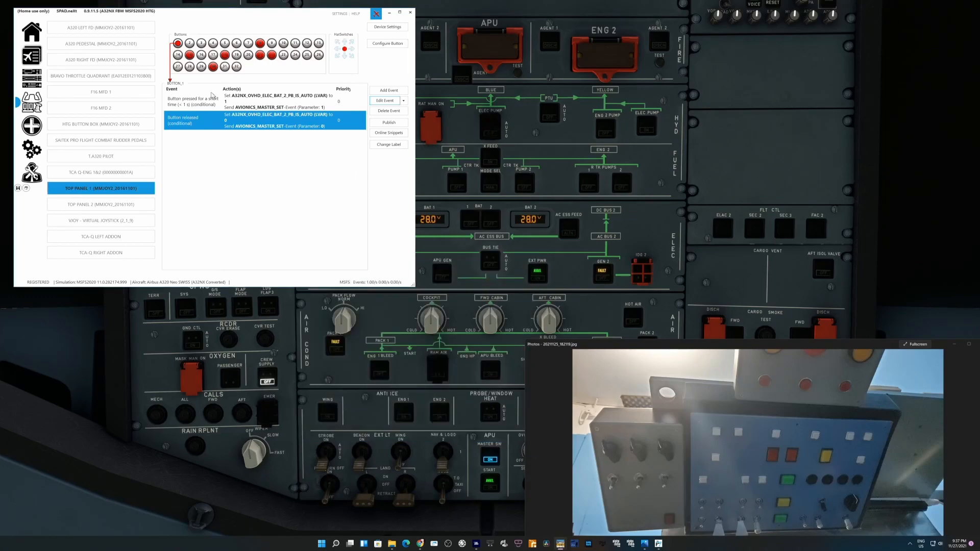
Compare the conditions and actions of button 3's two short-press events for wing anti-ice
left_click(203, 44)
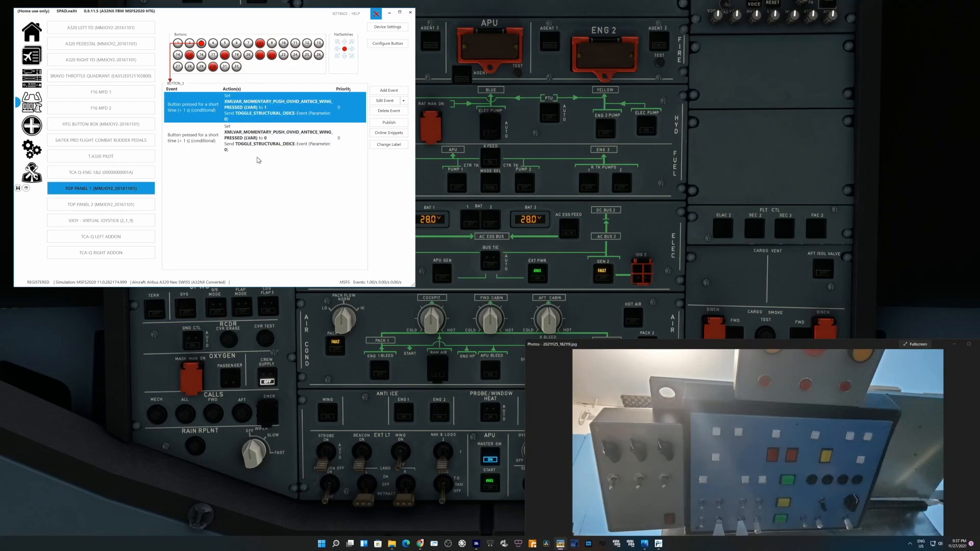
double_click(361, 115)
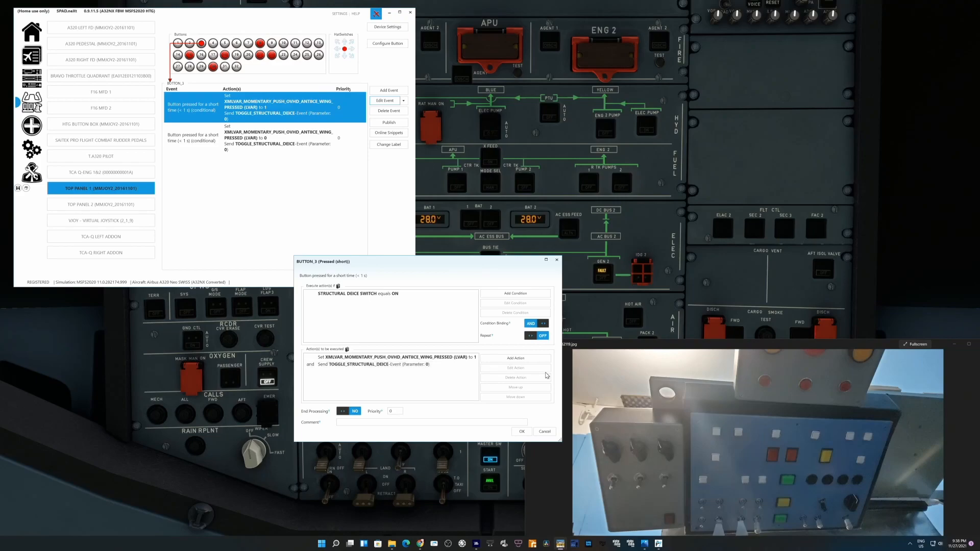
left_click(544, 433)
left_click_drag(315, 120, 301, 142)
double_click(301, 142)
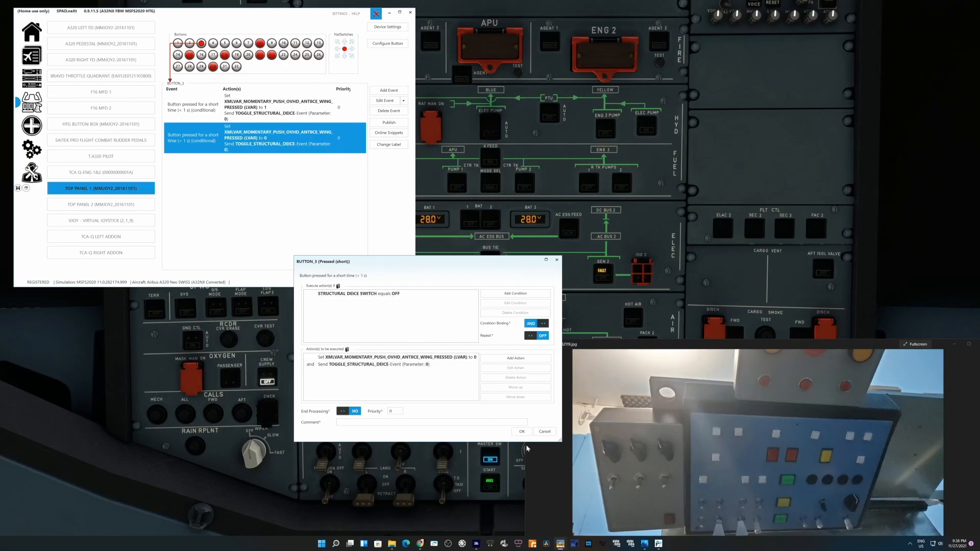
left_click(546, 432)
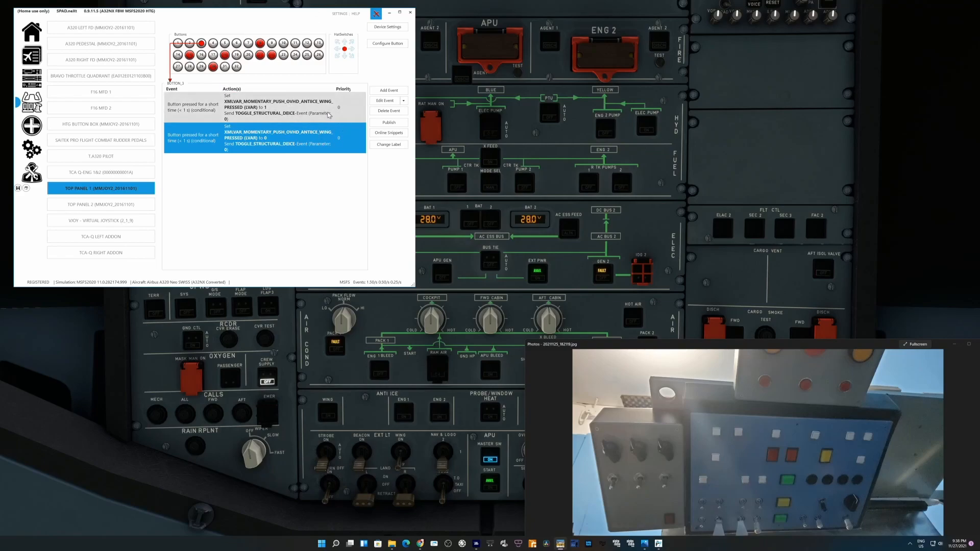
left_click(385, 102)
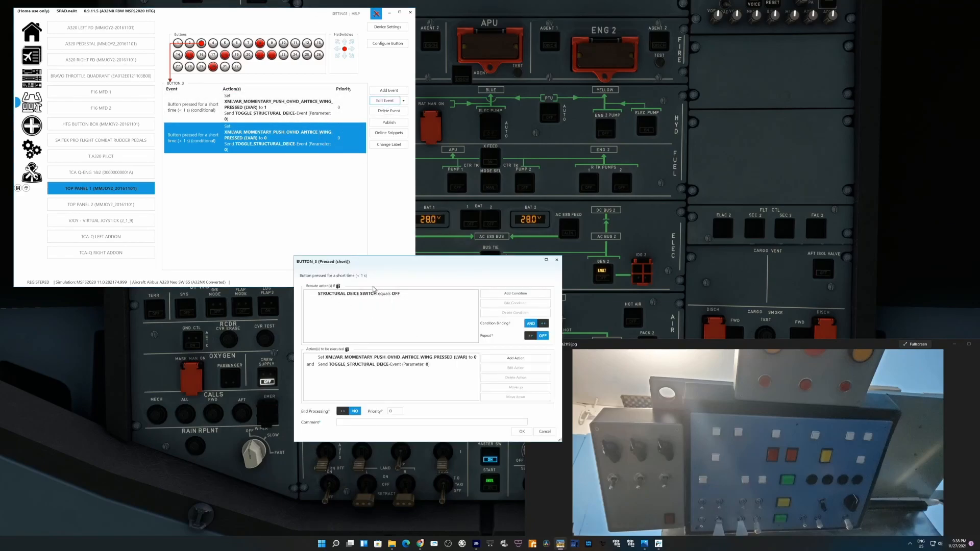
left_click(544, 431)
left_click(298, 114)
double_click(298, 114)
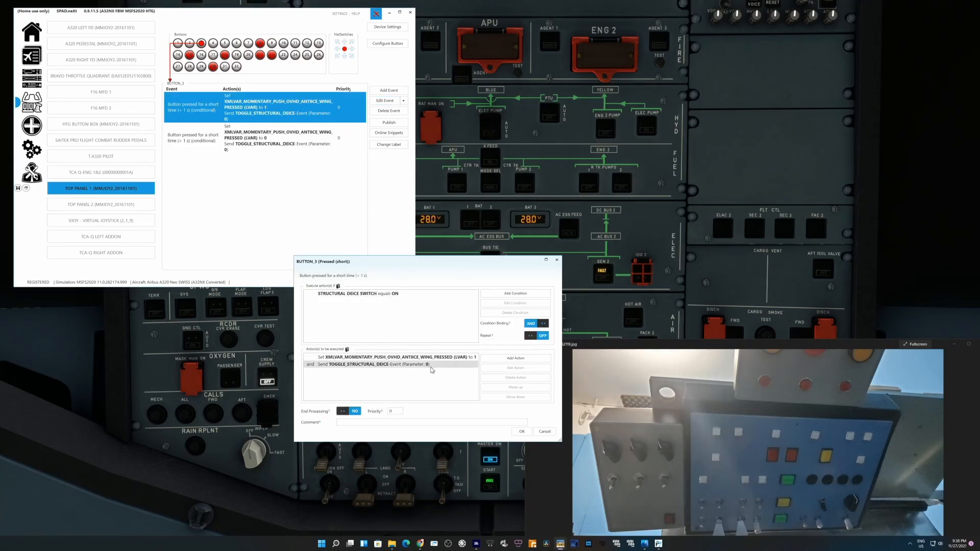
left_click(544, 432)
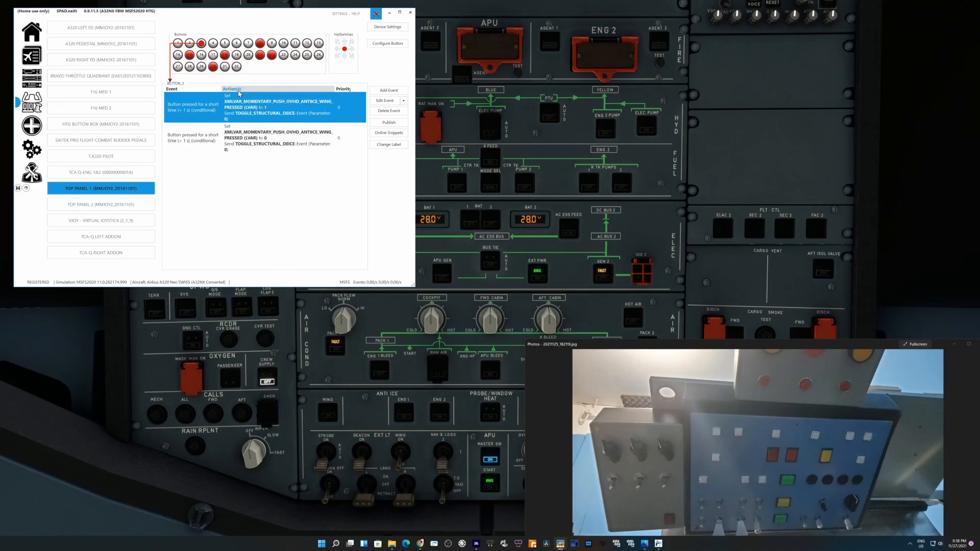
Check the conditions and actions of button 4's two short-press events for engine 1 anti-ice
left_click(213, 44)
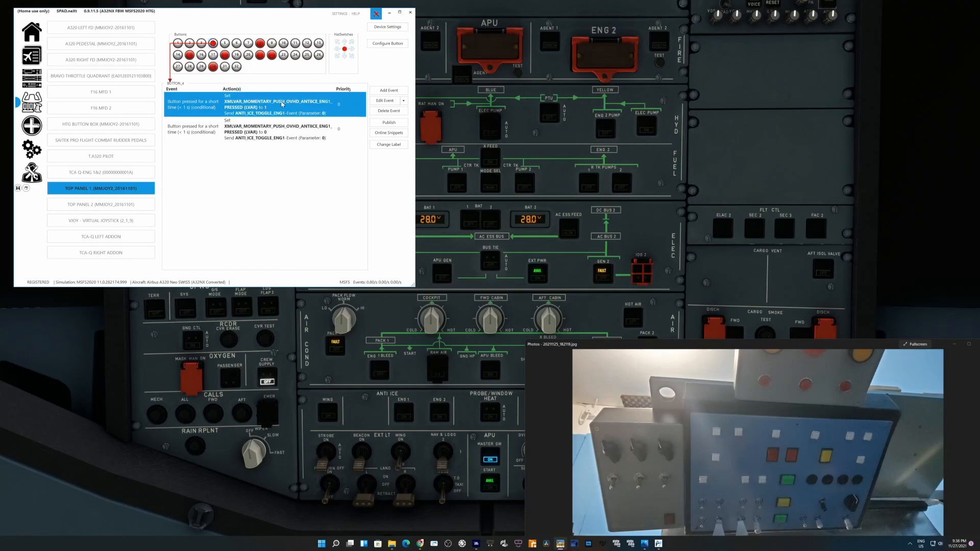
double_click(310, 112)
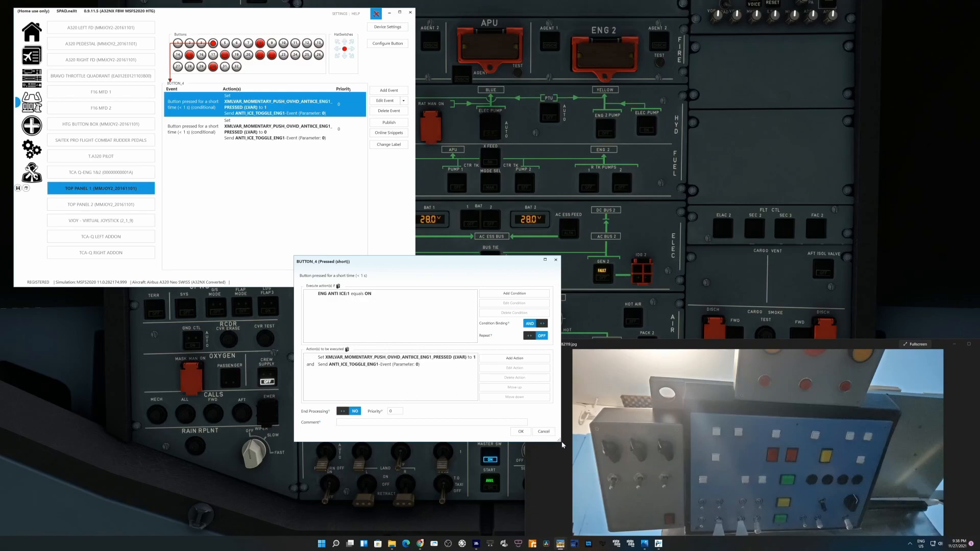
left_click(544, 431)
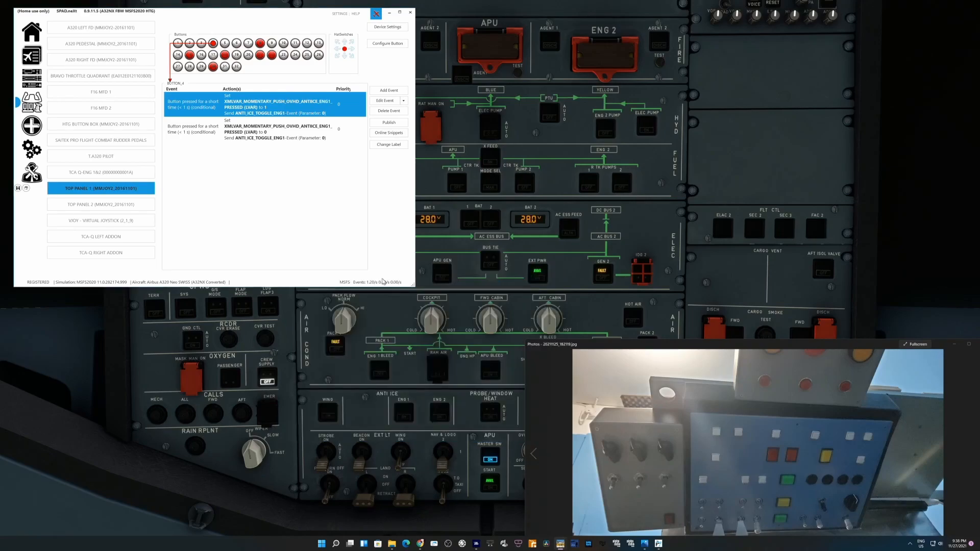
double_click(274, 135)
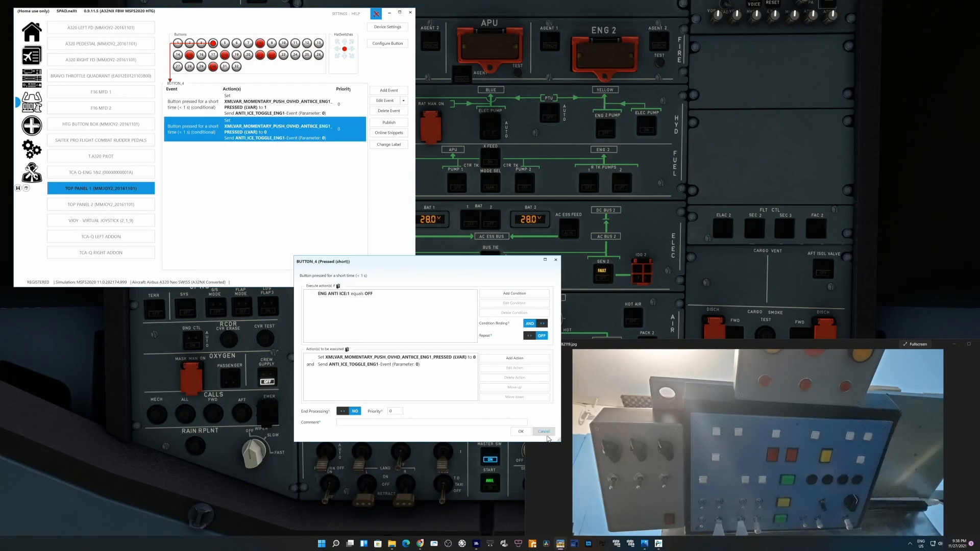
left_click(521, 432)
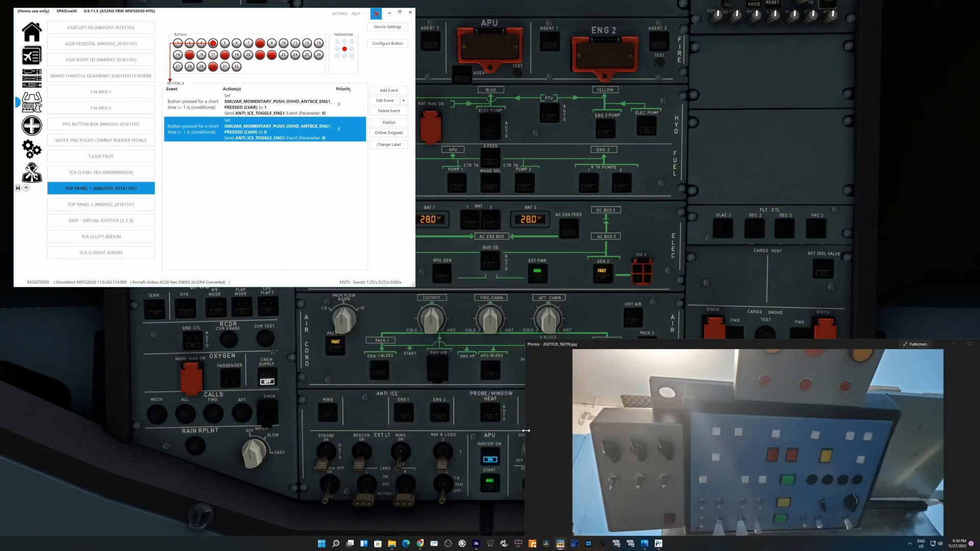
Review the event assignments of buttons 5, 6, 7, 8 and 10 on TOP PANEL 1
left_click(224, 44)
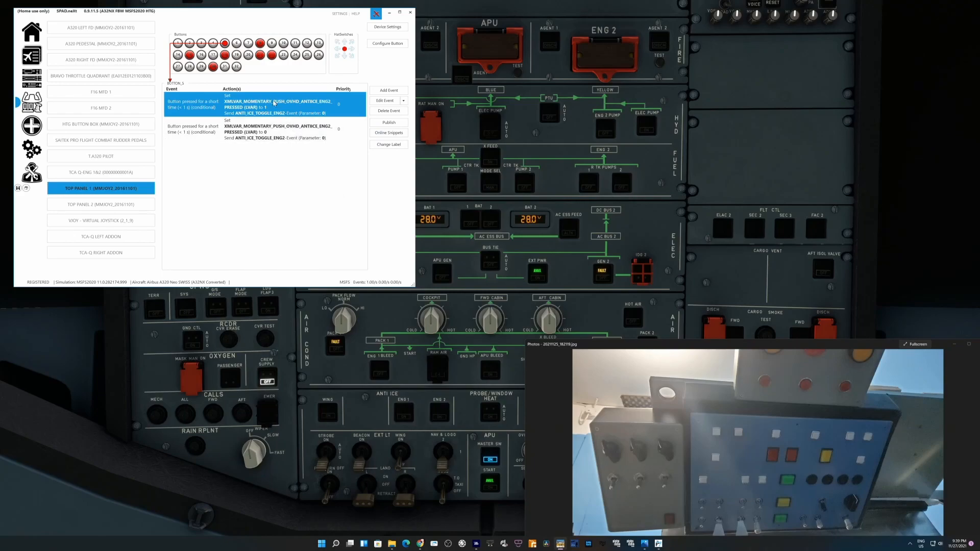
left_click(236, 43)
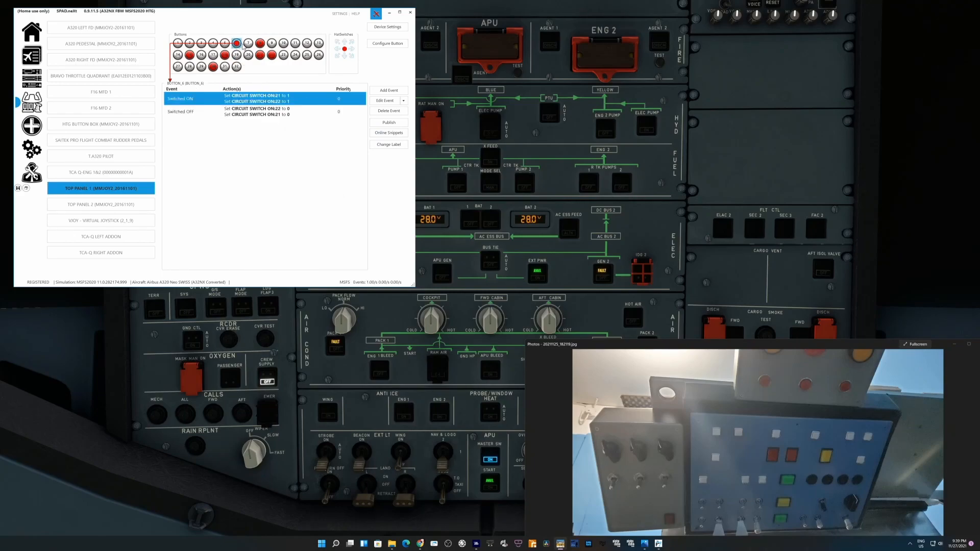
left_click(260, 44)
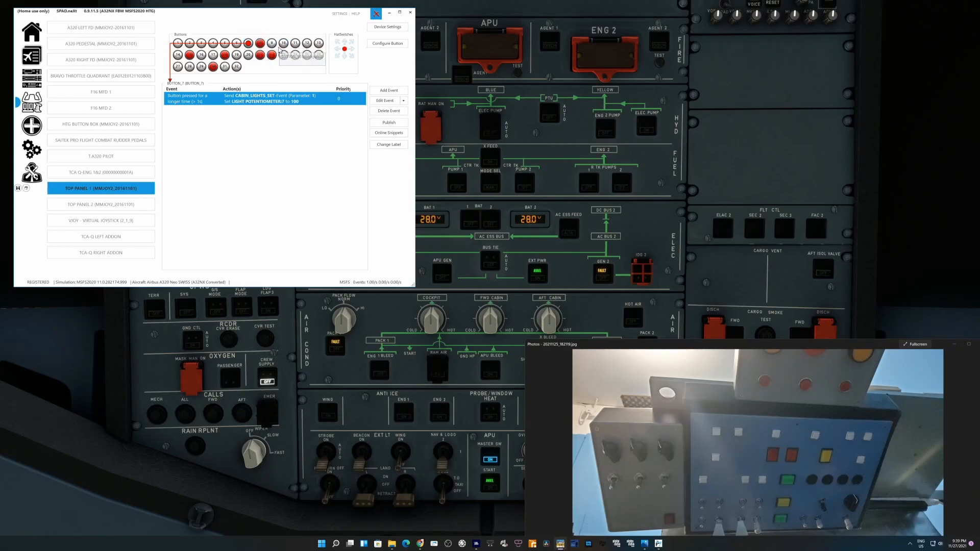
left_click(271, 43)
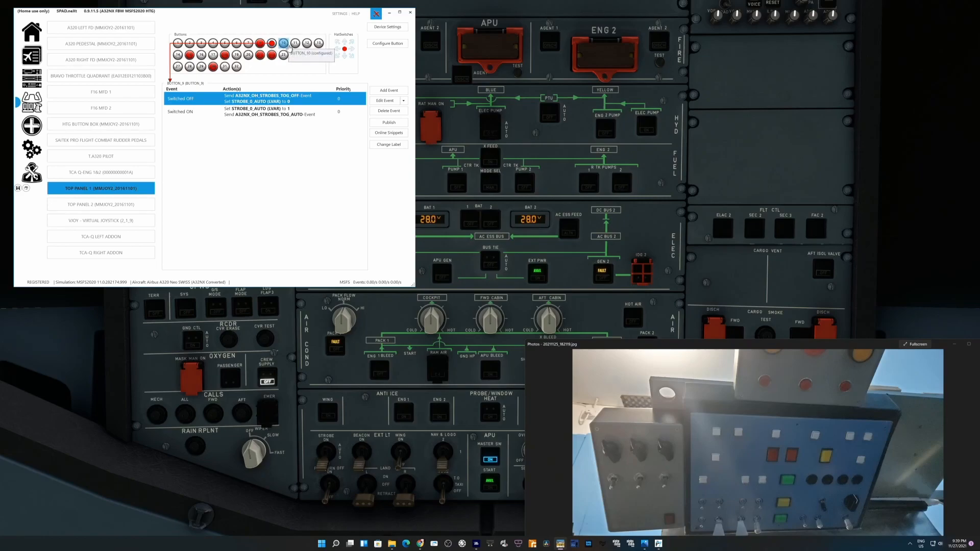
left_click(287, 45)
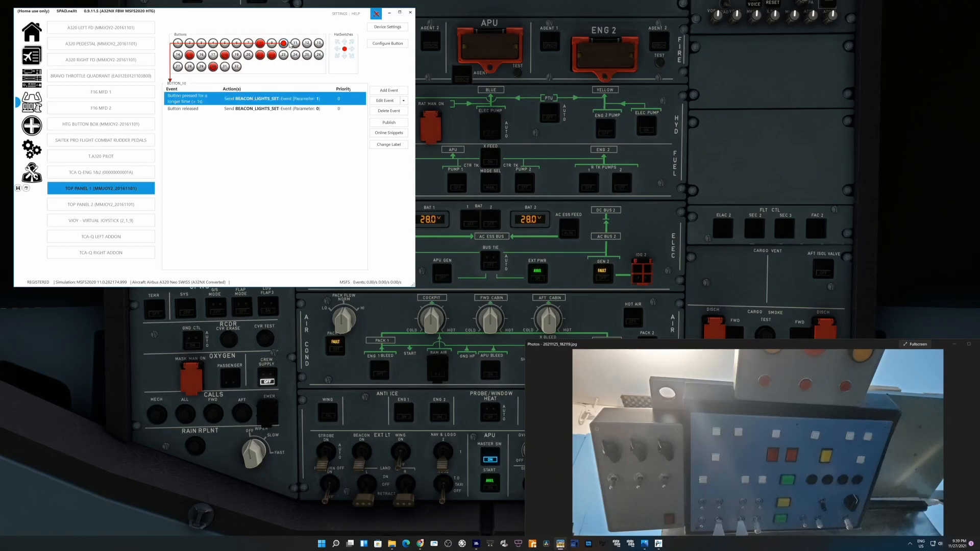
Review the event assignments of buttons 11, 14, 24, 28 and 31 on TOP PANEL 1
left_click(295, 43)
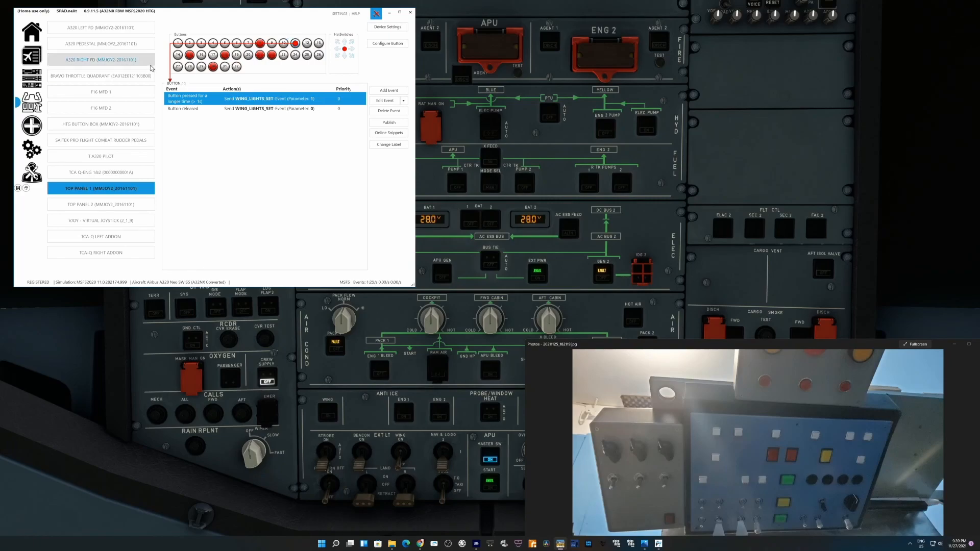
left_click(177, 54)
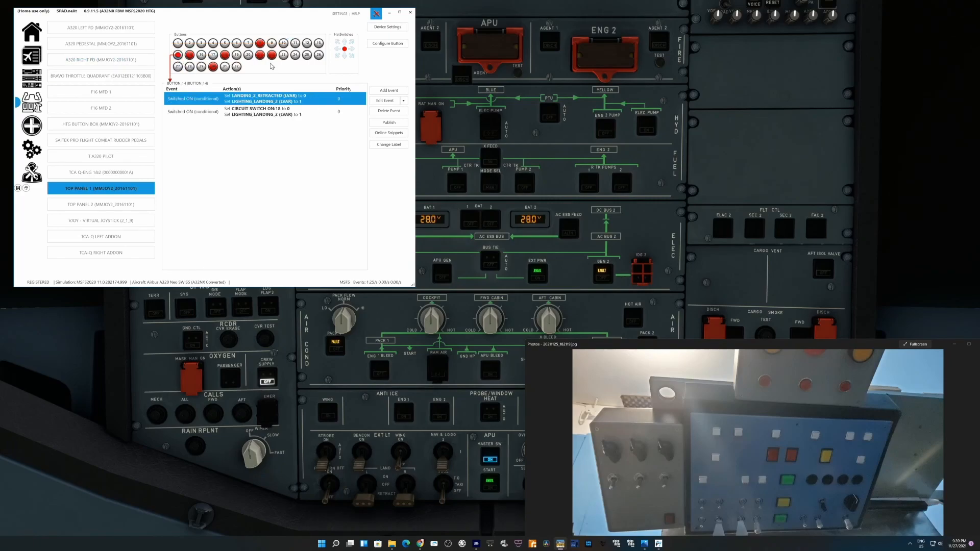
left_click(307, 55)
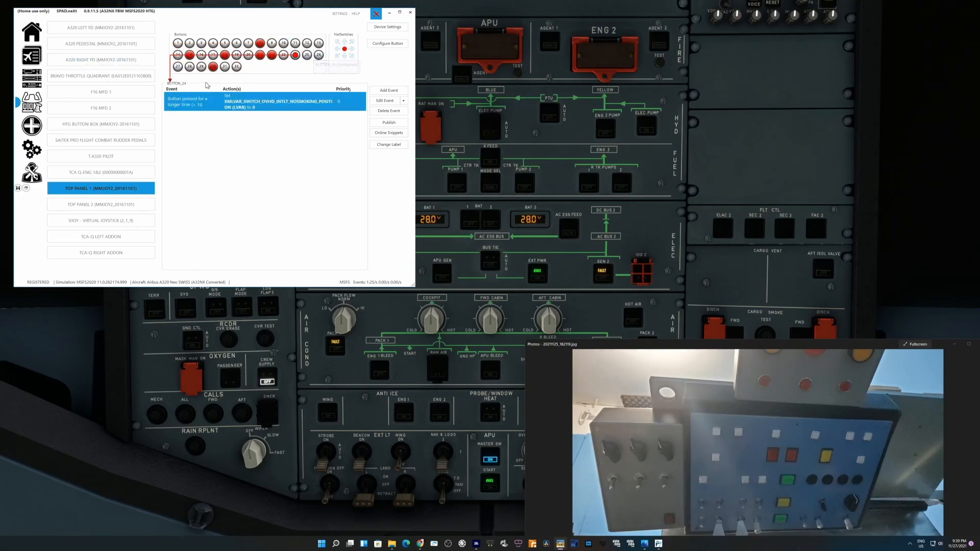
left_click(178, 67)
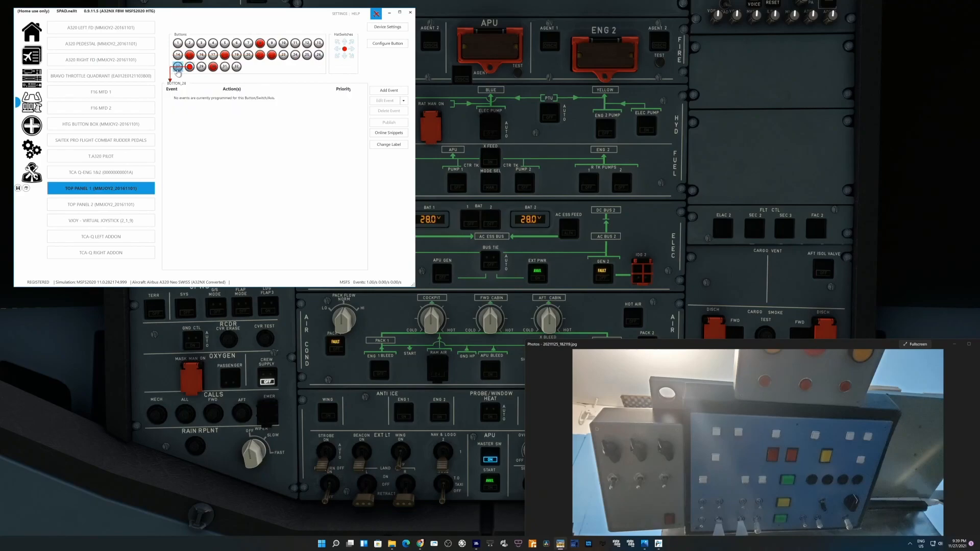
left_click(226, 68)
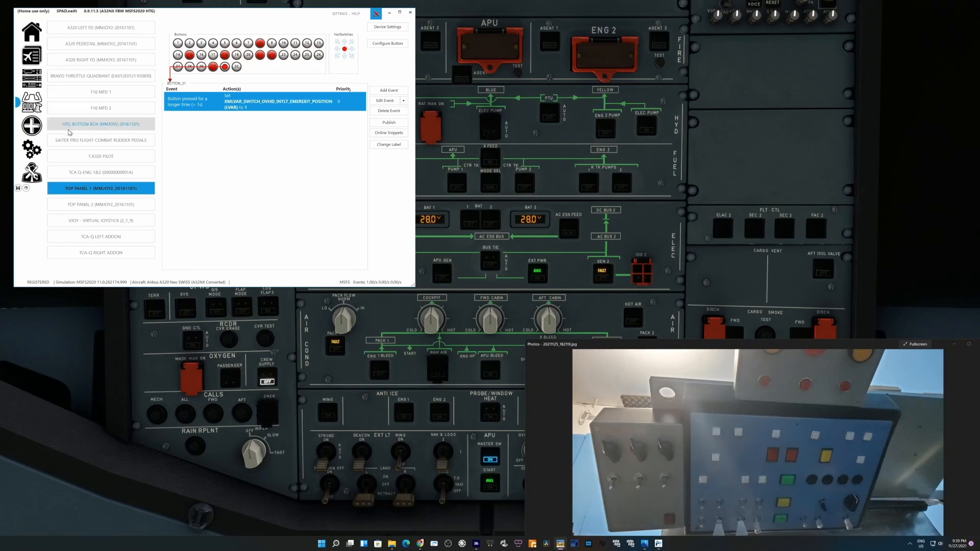
Check the event assignments of buttons 1, 2 and 3 on TOP PANEL 2
left_click(107, 206)
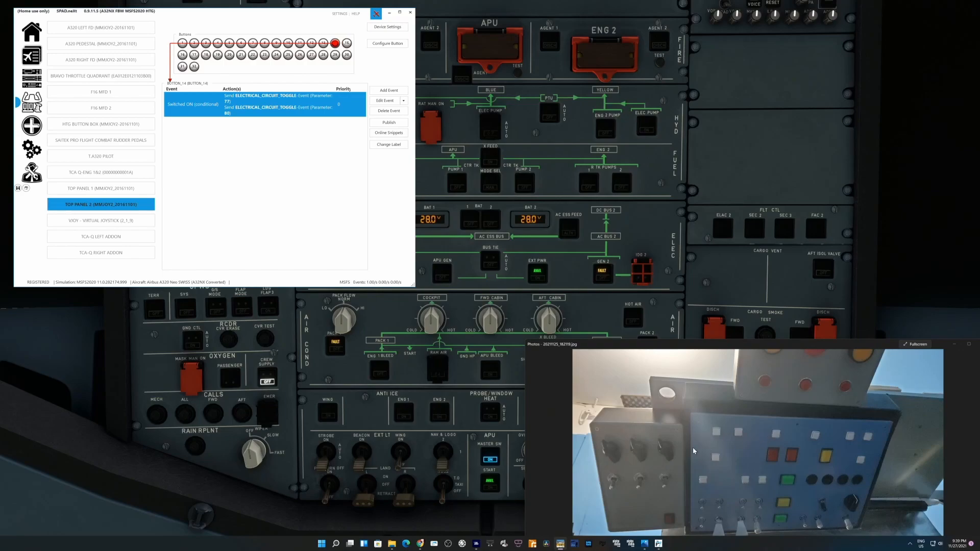
left_click(182, 43)
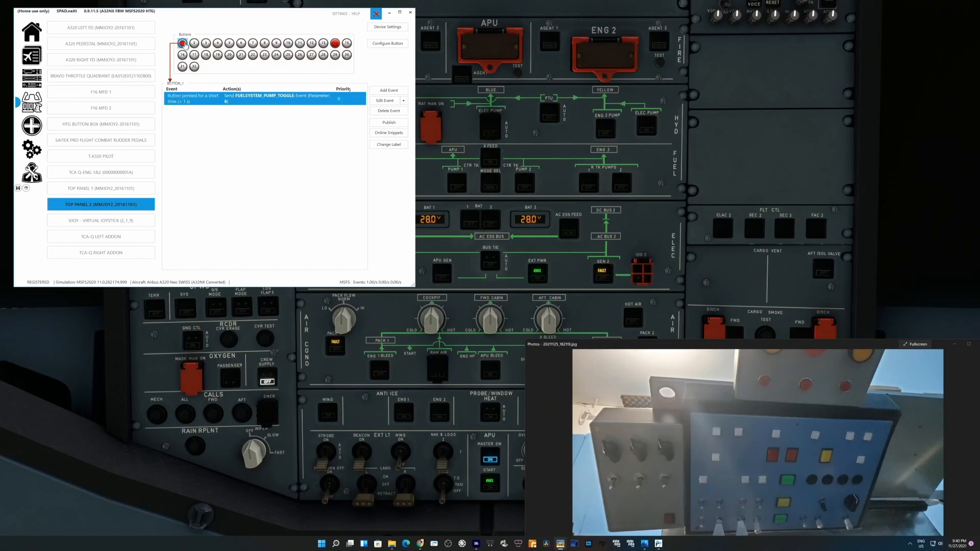
left_click(194, 43)
left_click(206, 44)
left_click(182, 44)
left_click(126, 203)
Review the TOP PANEL 1 hat switch events and inspect the North pressed fuel pump action, leaving it unchanged
left_click(112, 191)
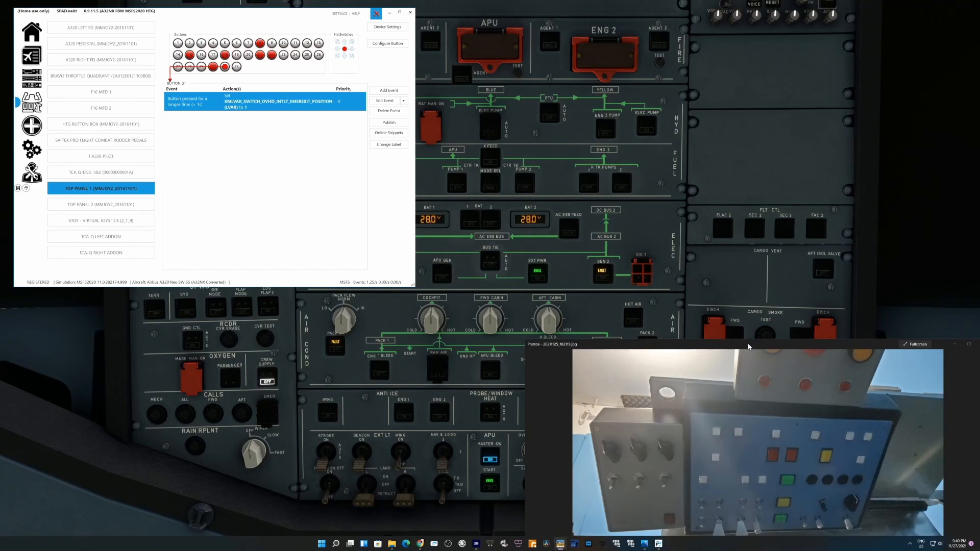
left_click_drag(713, 344, 708, 334)
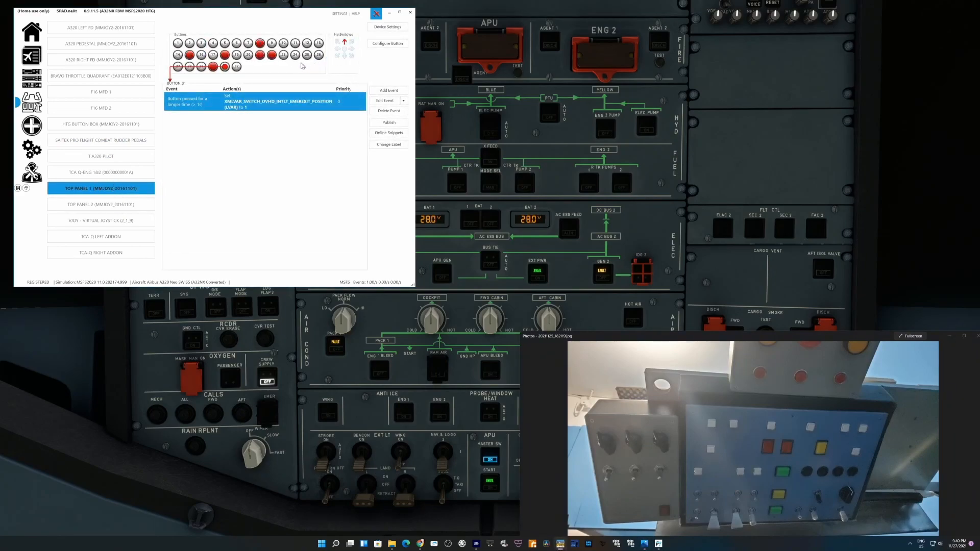
left_click(346, 53)
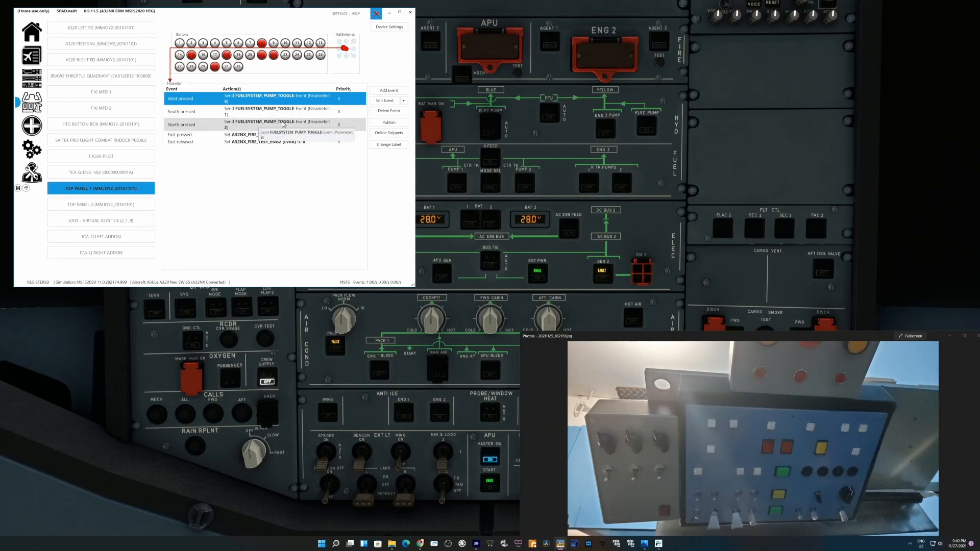
left_click(263, 130)
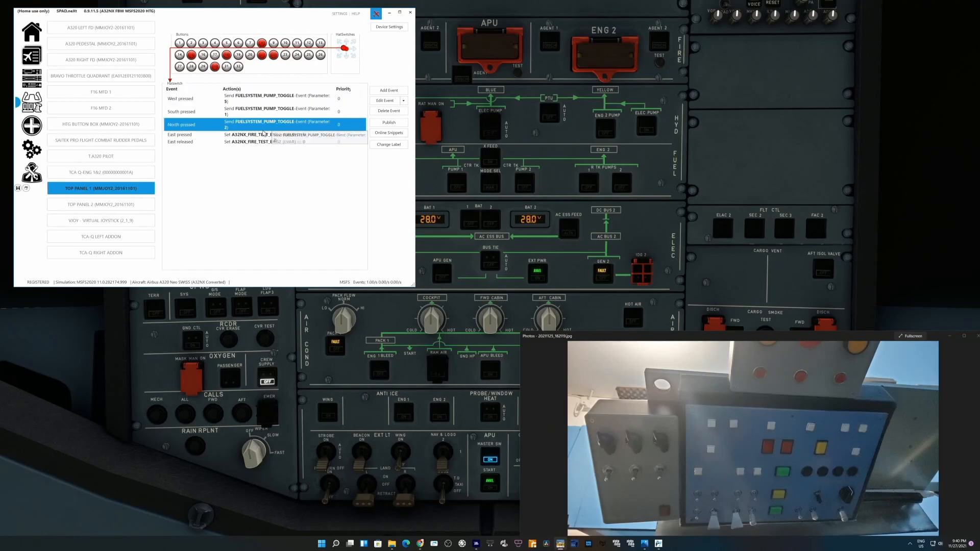
left_click(385, 100)
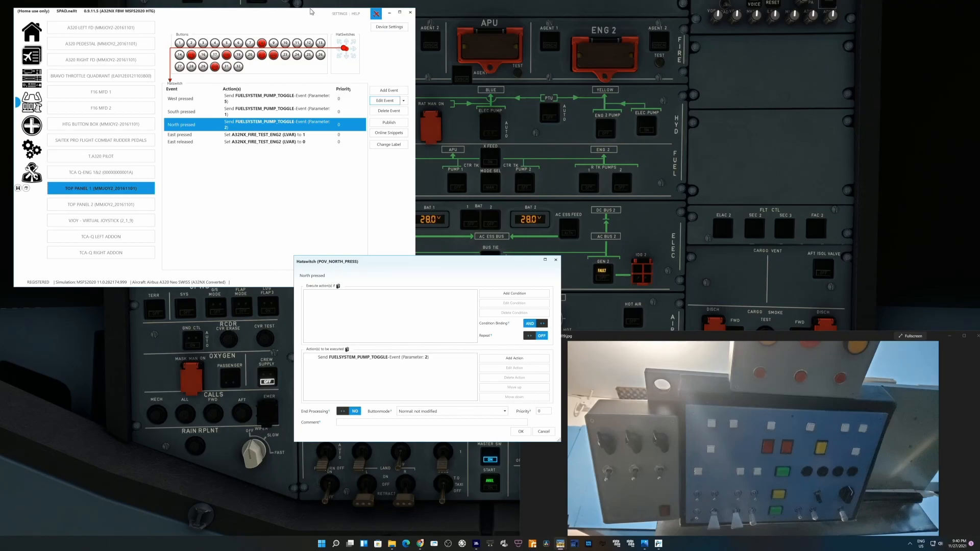
left_click(544, 434)
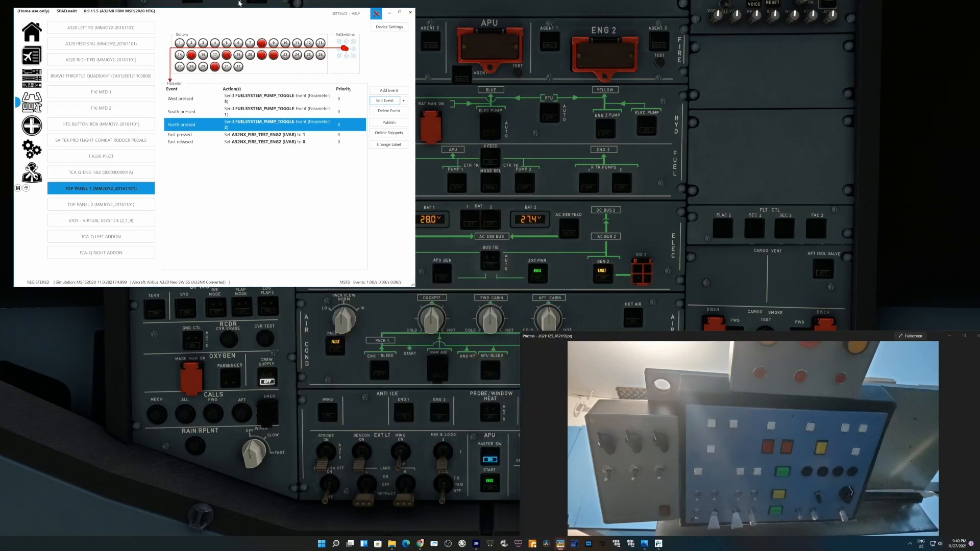
Move the SPAD.neXt window off the simulator's fuel panel and toggle left tank pump 2
left_click_drag(240, 10, 319, 304)
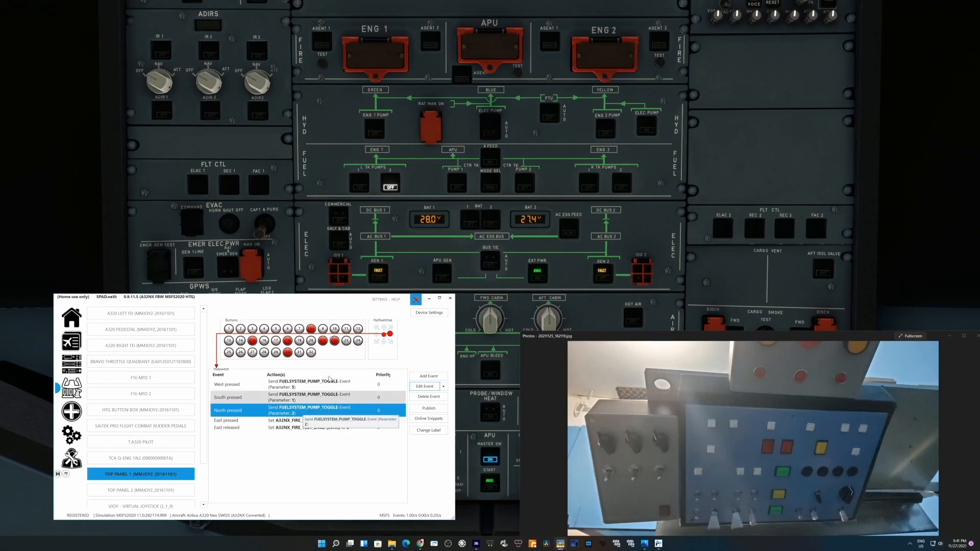
left_click(392, 185)
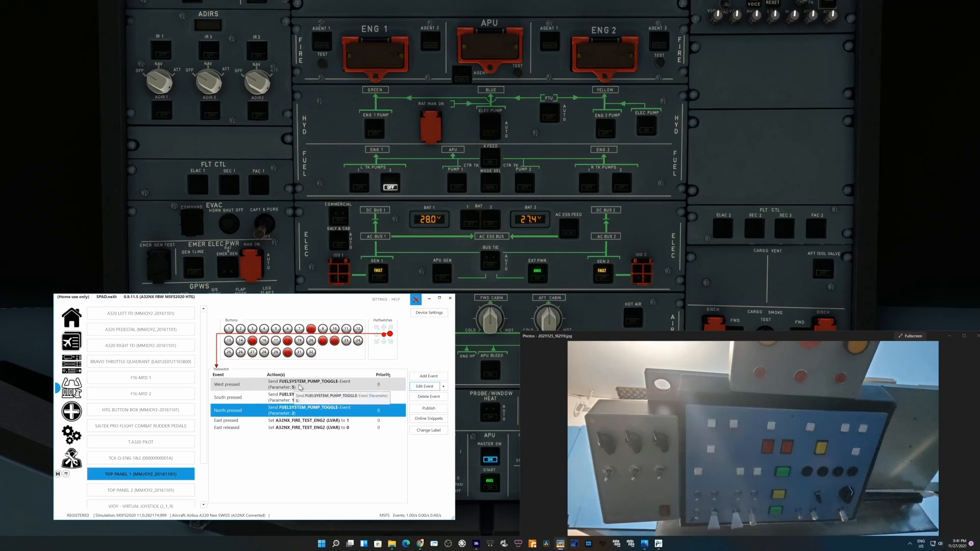
left_click(390, 190)
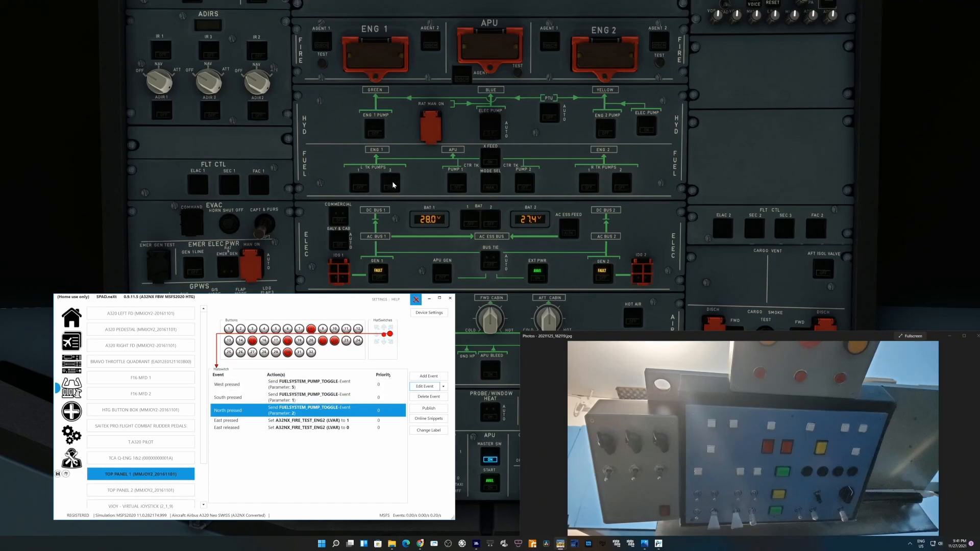
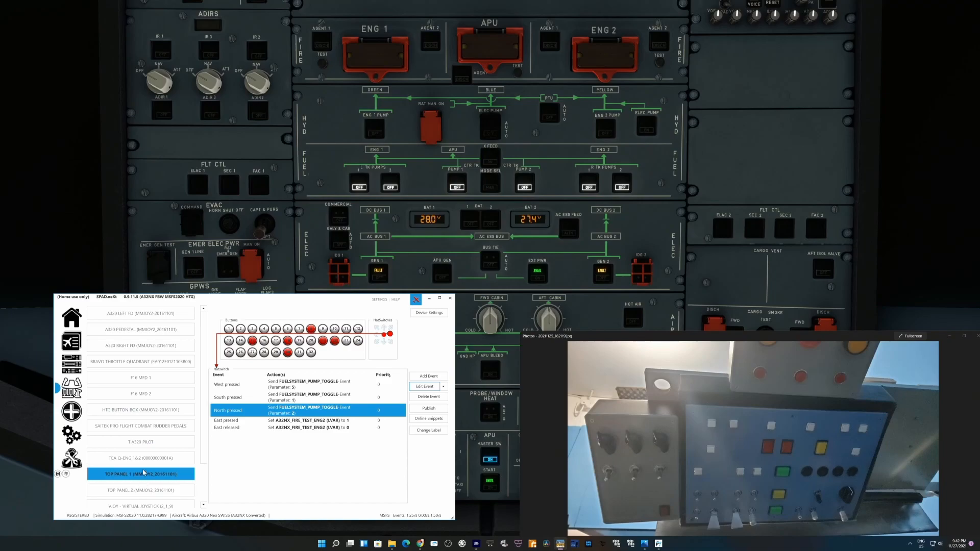
Compare button 1's fuel pump toggle event on TOP PANEL 2 with the fuel pumps in the simulator
left_click(152, 489)
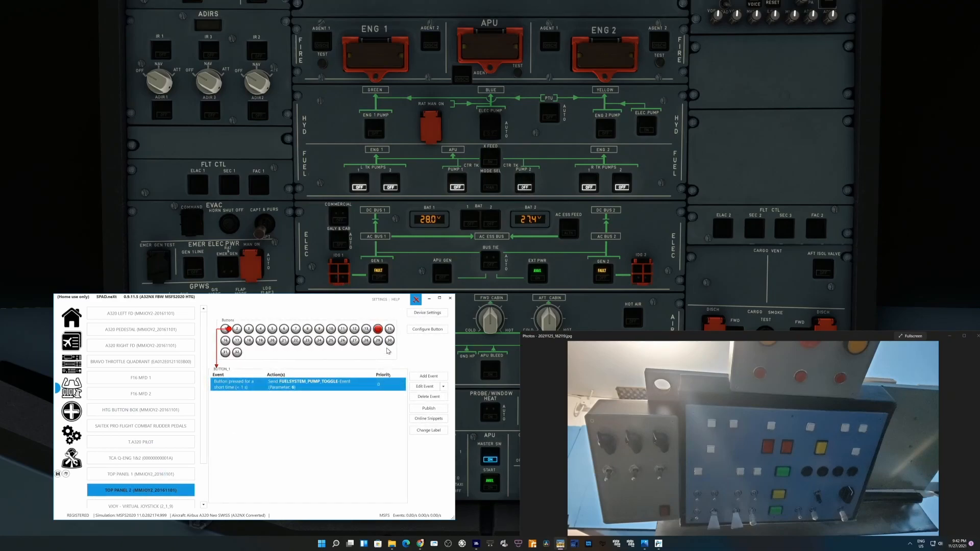
left_click(247, 335)
left_click(523, 189)
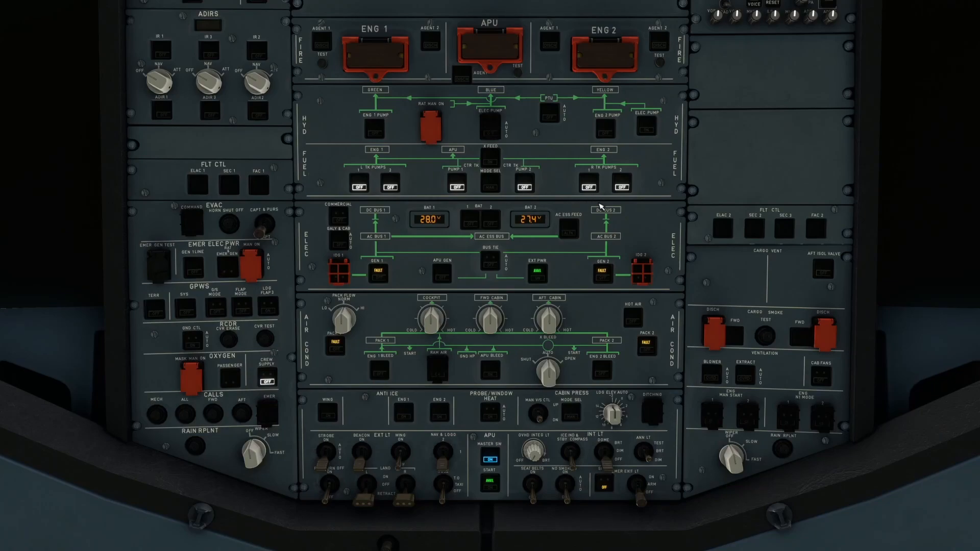
key("alt+Tab")
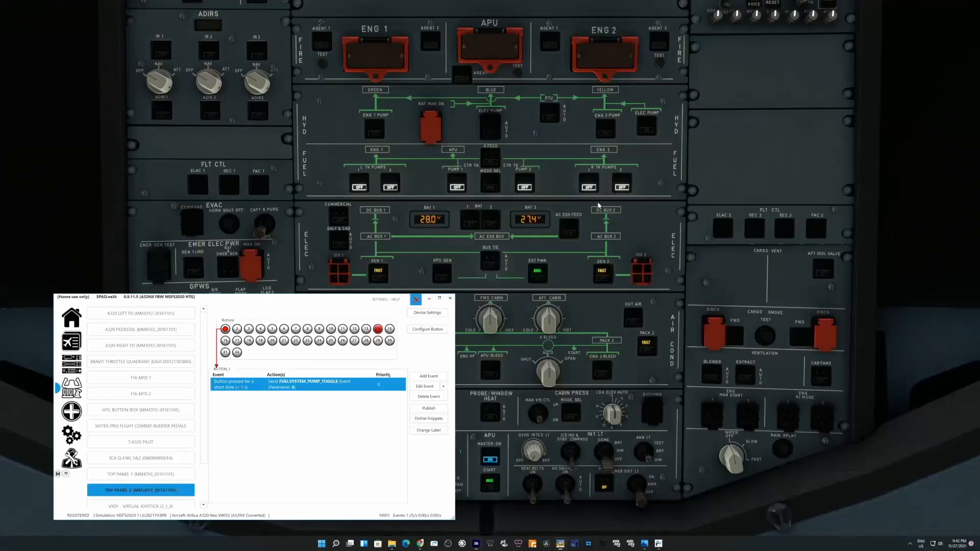
key("alt+Tab")
key("alt+Tab")
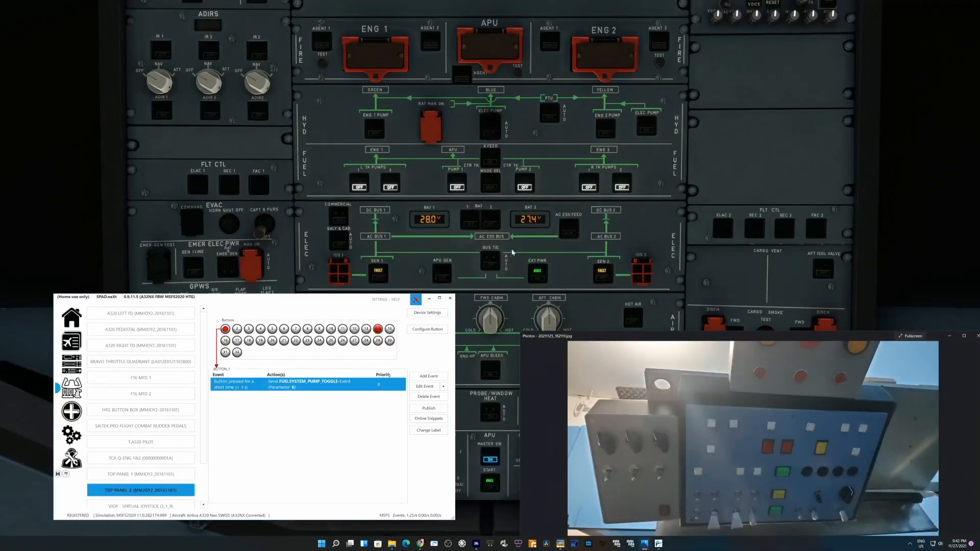
left_click(249, 330)
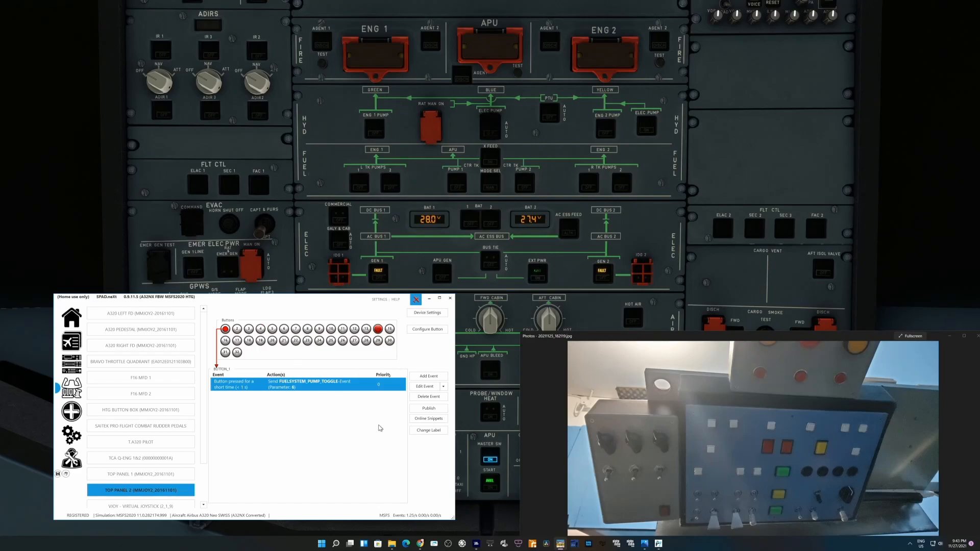
Examine the external power and bus connection toggle actions in button 4's short-press event on TOP PANEL 2, leaving it unchanged
left_click(260, 329)
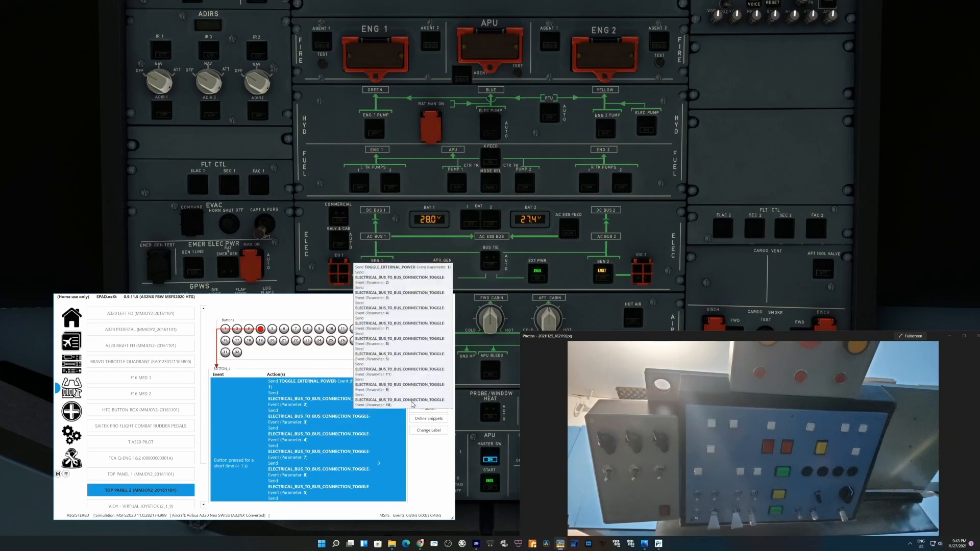
left_click(428, 389)
scroll(417, 388, "down", 2)
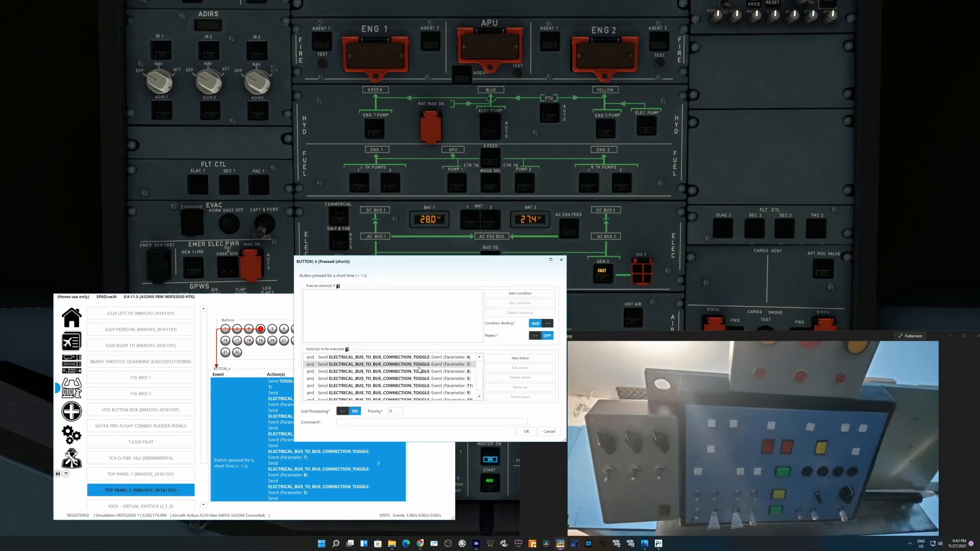
scroll(417, 391, "up", 2)
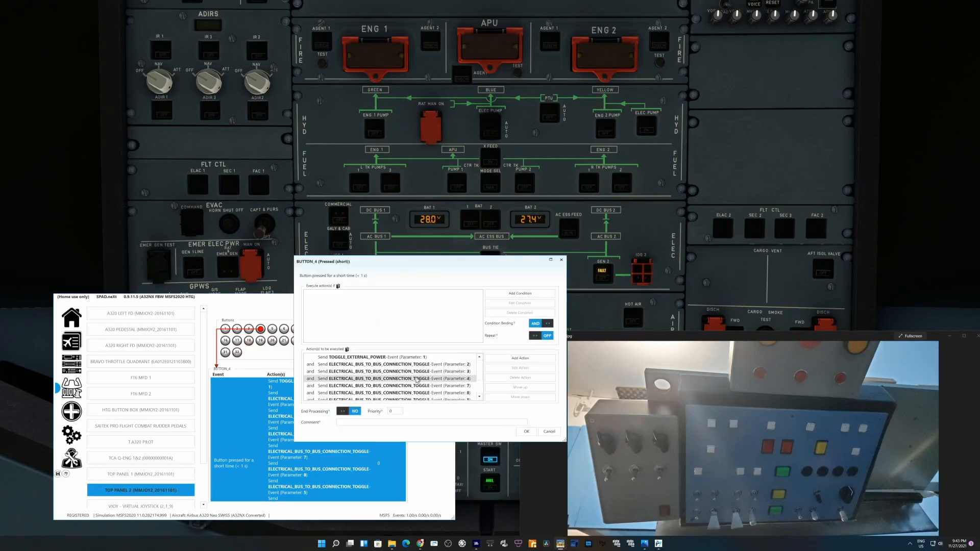
scroll(410, 365, "down", 2)
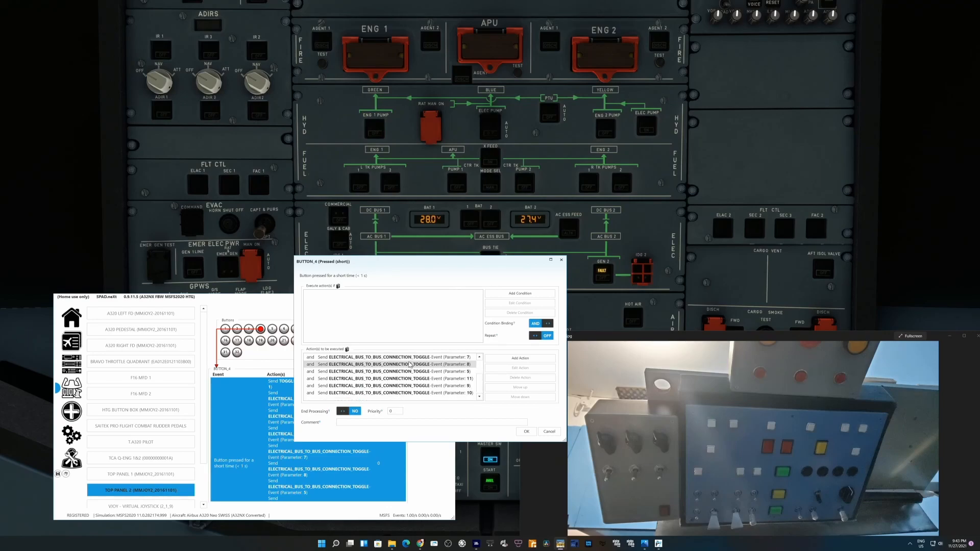
scroll(410, 366, "up", 2)
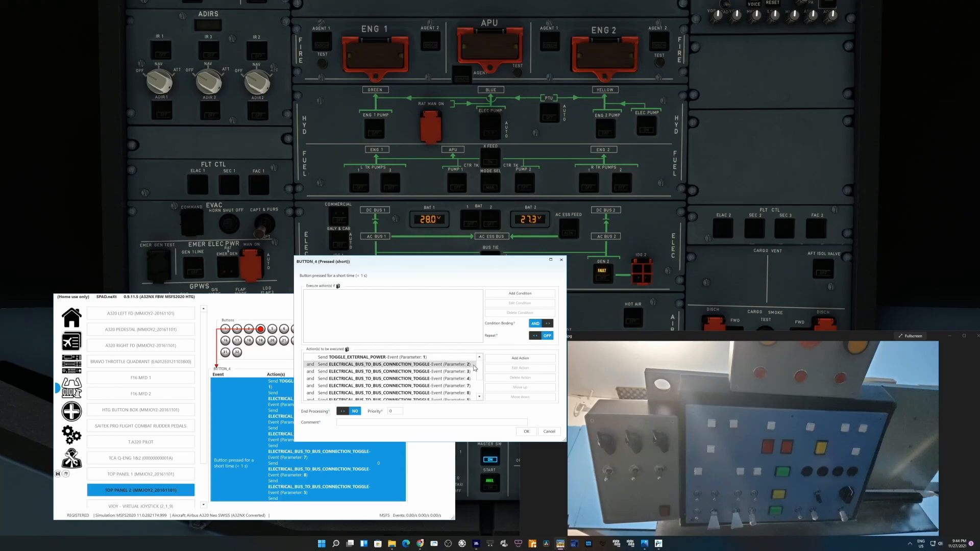
scroll(473, 386, "down", 1)
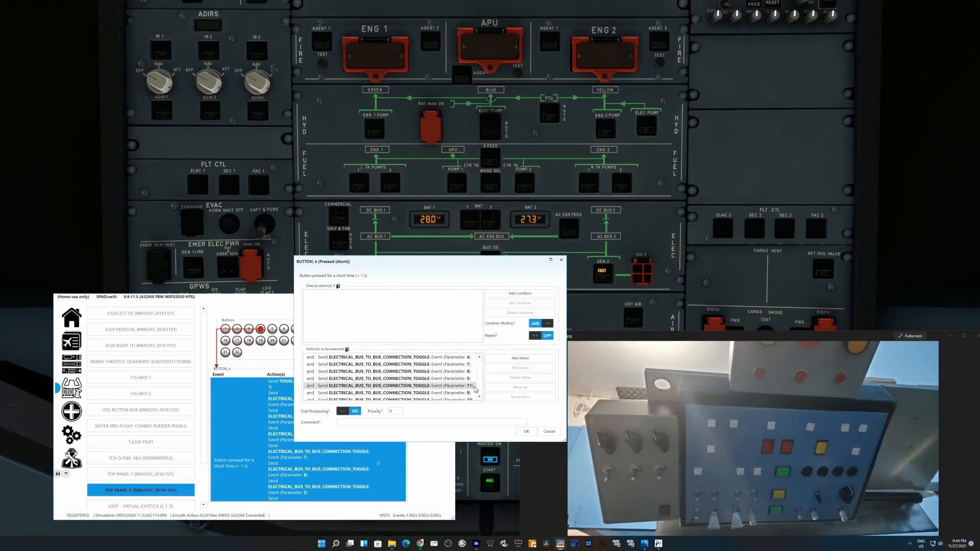
scroll(471, 383, "up", 3)
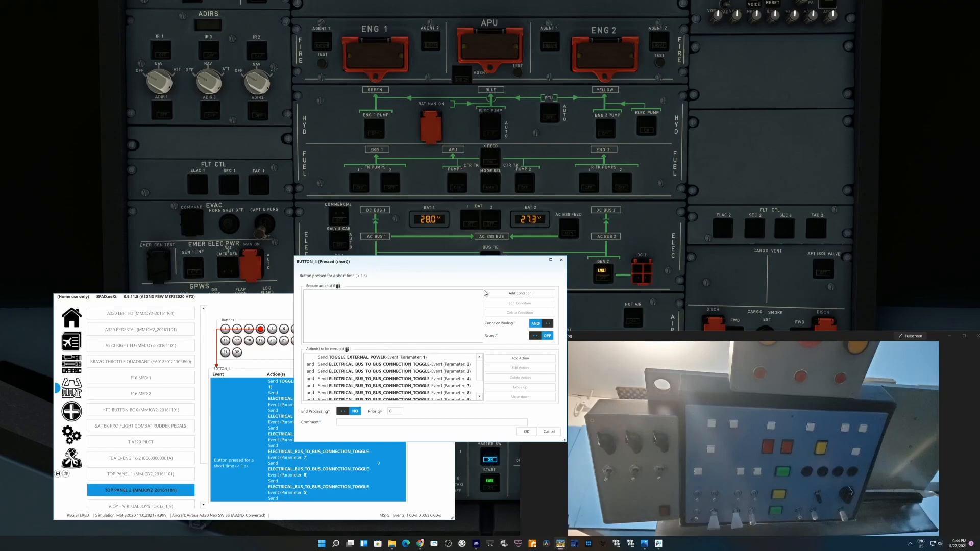
left_click(549, 433)
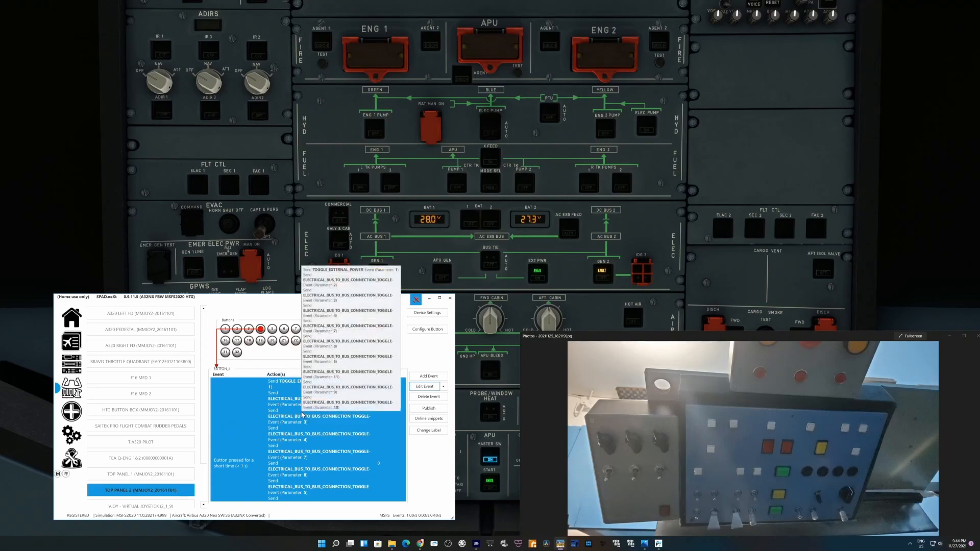
Reopen button 4's short-press event in a taller editor window and recheck its bus connection parameters without saving changes
left_click(425, 387)
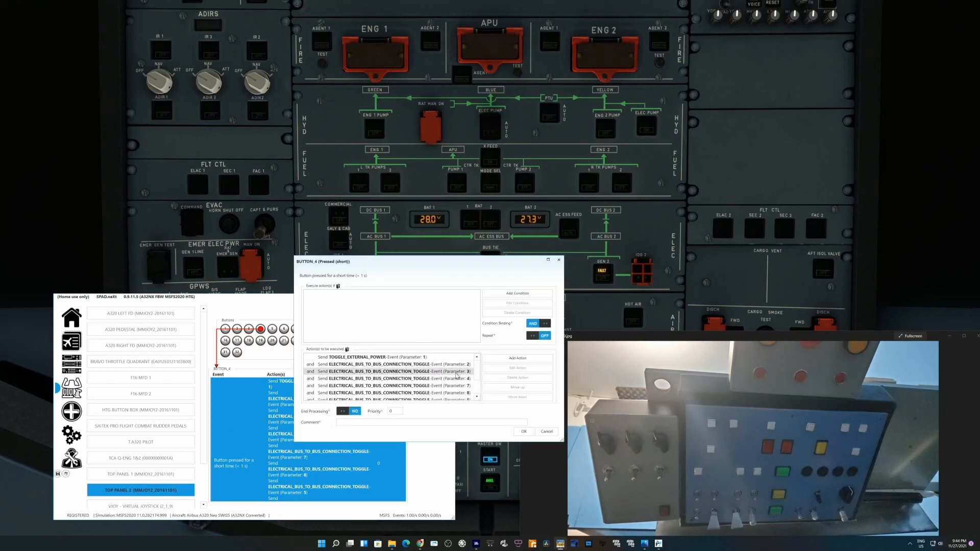
left_click_drag(472, 440, 472, 520)
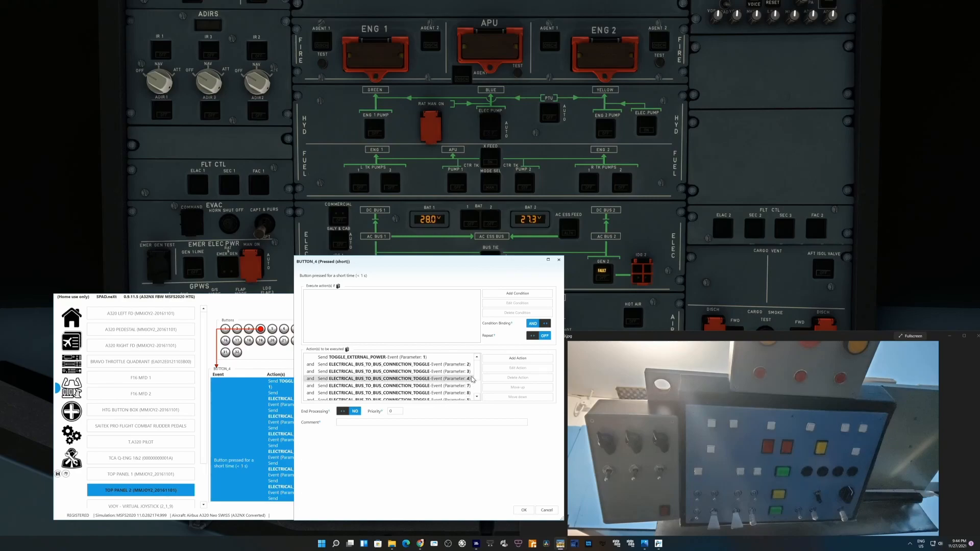
mouse_move(477, 378)
left_mouse_down()
mouse_move(479, 397)
mouse_move(480, 364)
left_mouse_up()
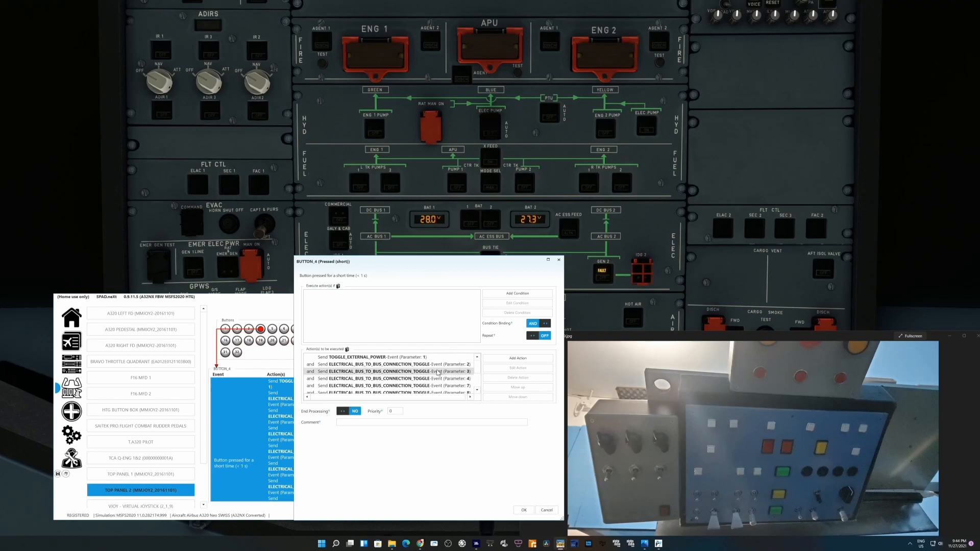
left_click(547, 510)
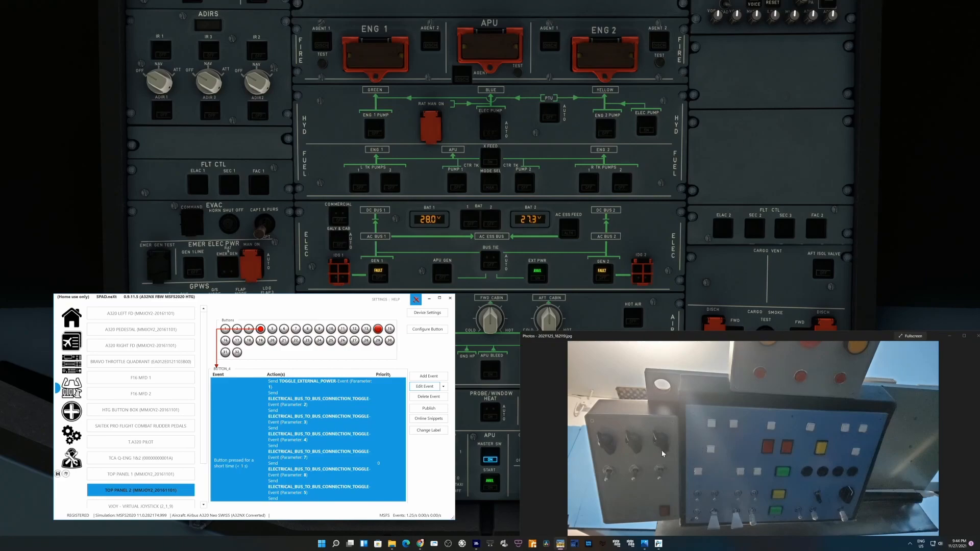
Check button 5's released and long-press events for air conditioning pack 2 on TOP PANEL 2
left_click(272, 329)
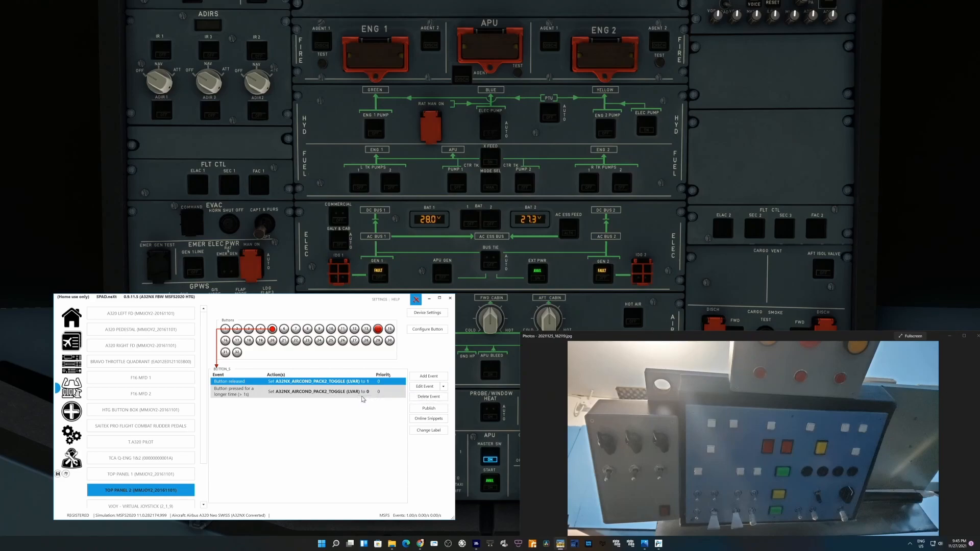
Compare button 5's air conditioning pack 2 events on TOP PANEL 2 with button 26's pack 1 events on TOP PANEL 1 and the simulator's packs
left_click(280, 331)
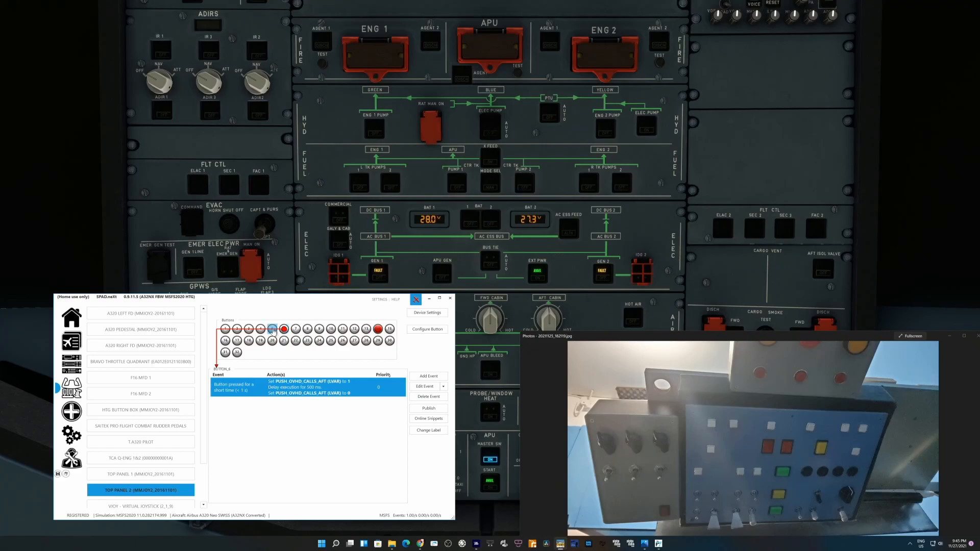
left_click(272, 330)
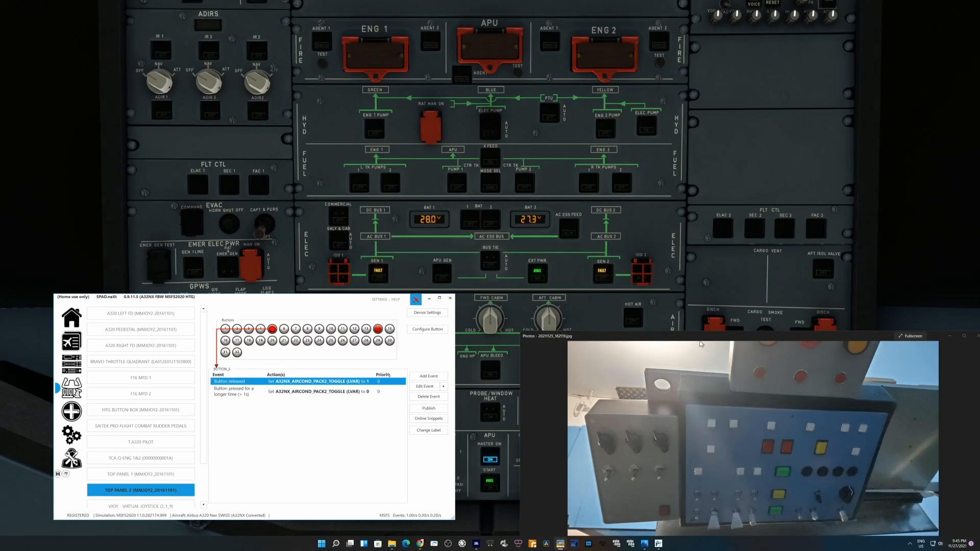
left_click_drag(700, 339, 698, 39)
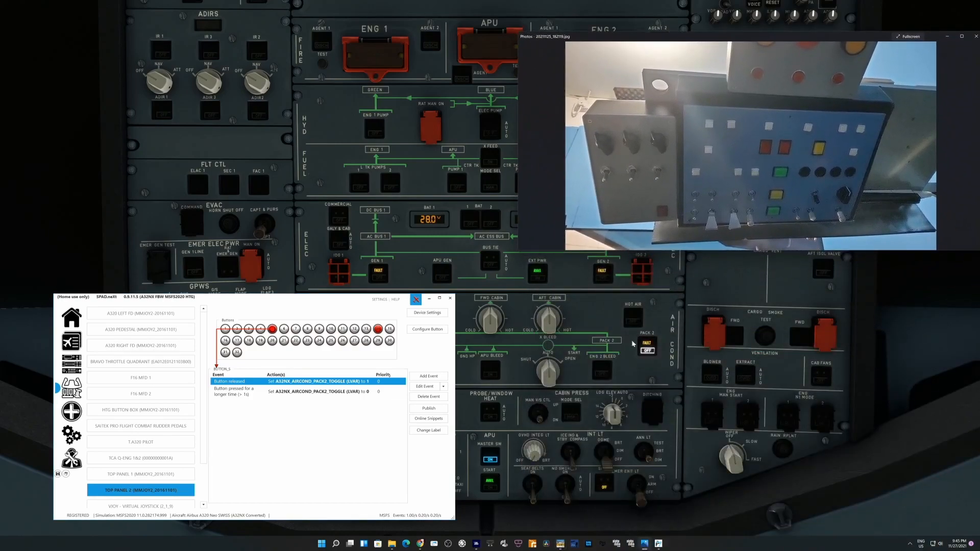
left_click_drag(281, 300, 275, 27)
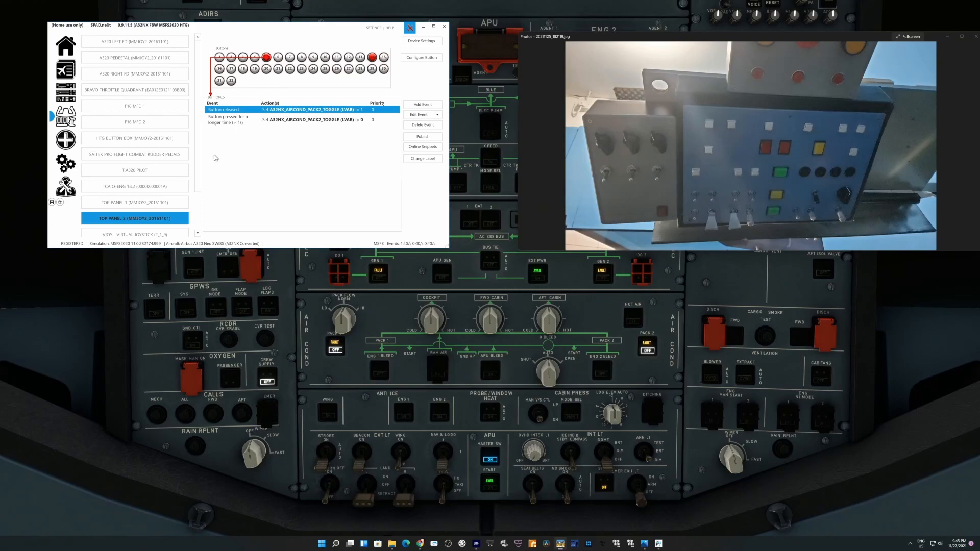
left_click(136, 206)
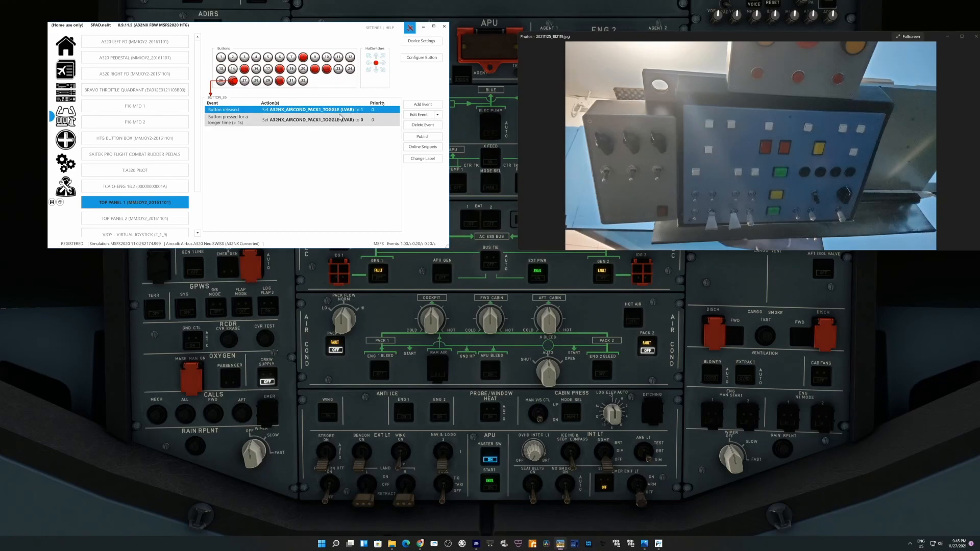
left_click(143, 221)
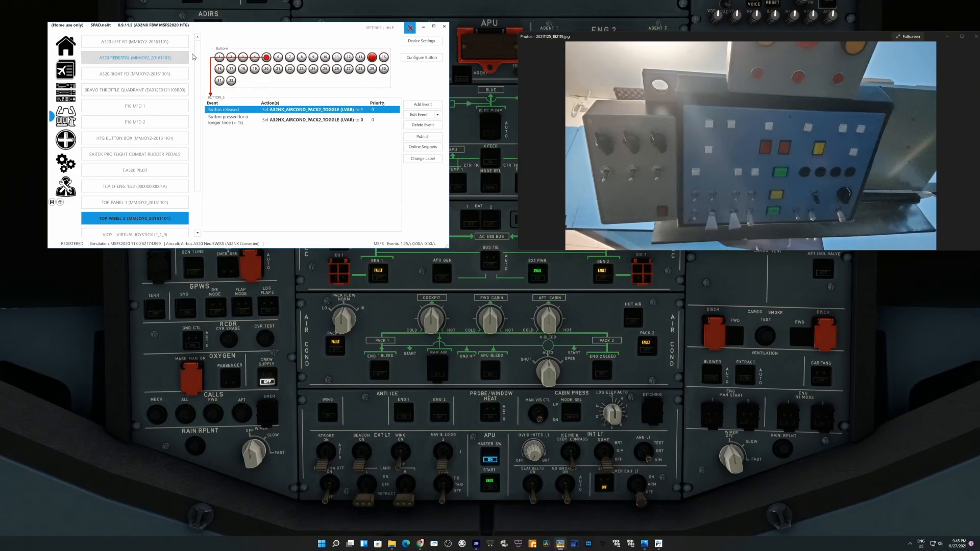
Check the overhead AFT, FWD and ALL call events of buttons 6 to 8 on TOP PANEL 2, opening button 8's event without saving changes
left_click(283, 59)
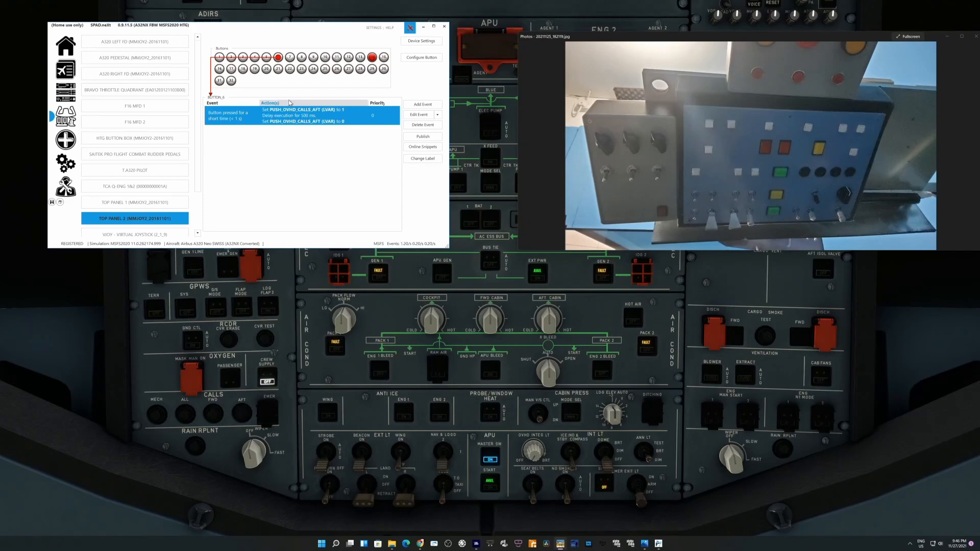
left_click(290, 57)
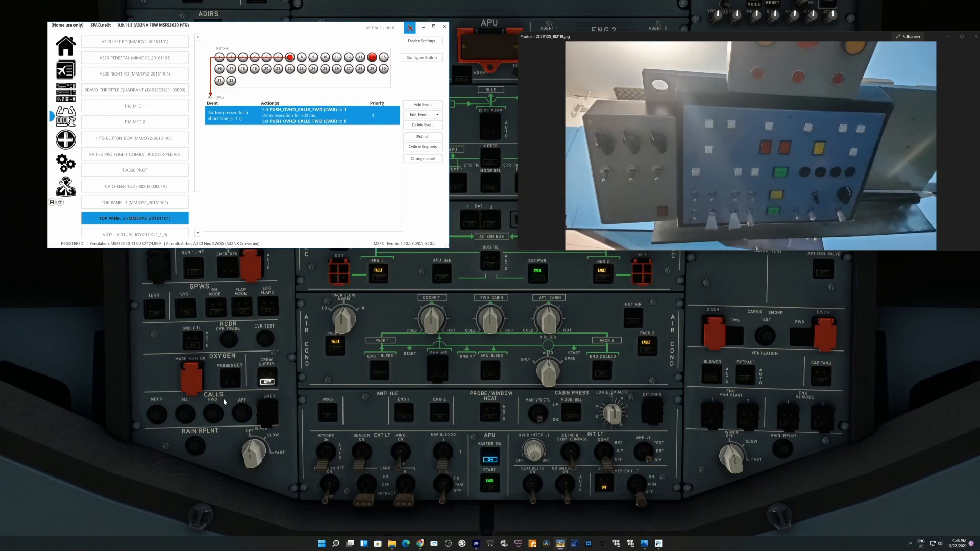
left_click(303, 58)
left_click(313, 57)
left_click(419, 115)
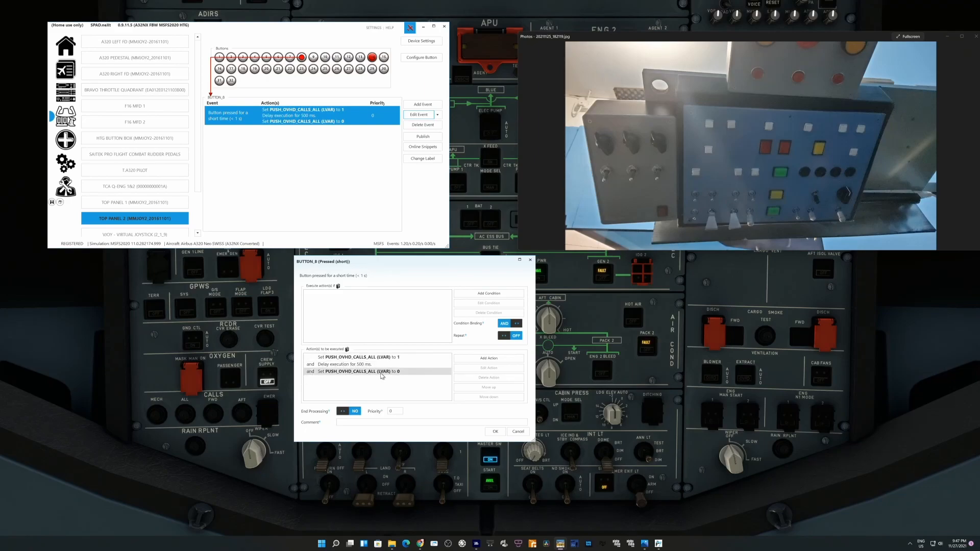
left_click(518, 432)
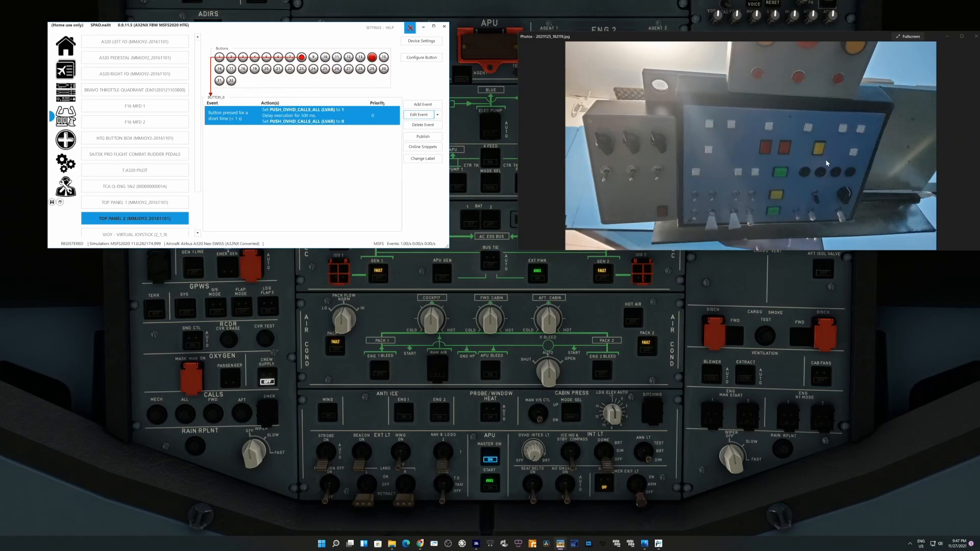
Check button 18's switched-on event for the ADIRS IR 1 mode selector on TOP PANEL 2 and uncover the simulator's ADIRS knobs
left_click(220, 69)
left_click(230, 70)
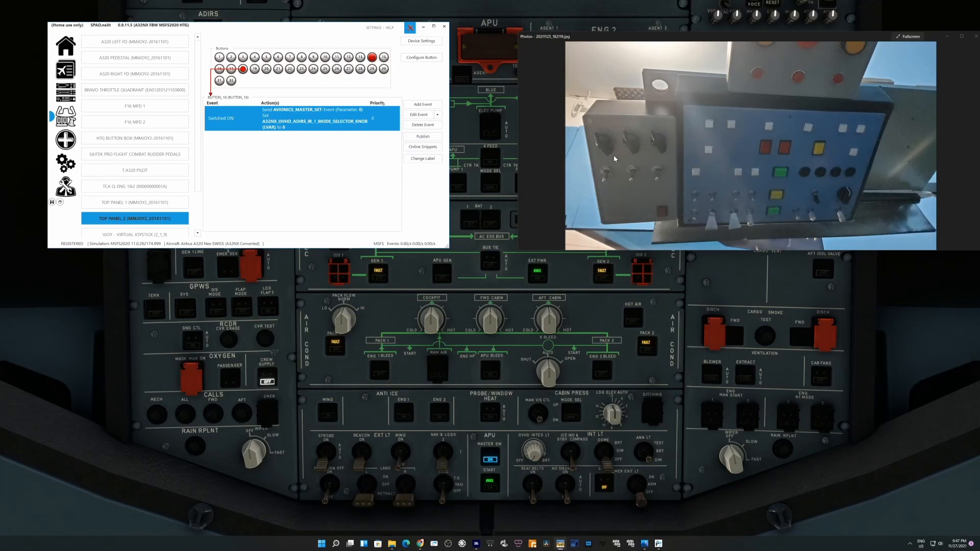
left_click_drag(354, 31, 393, 234)
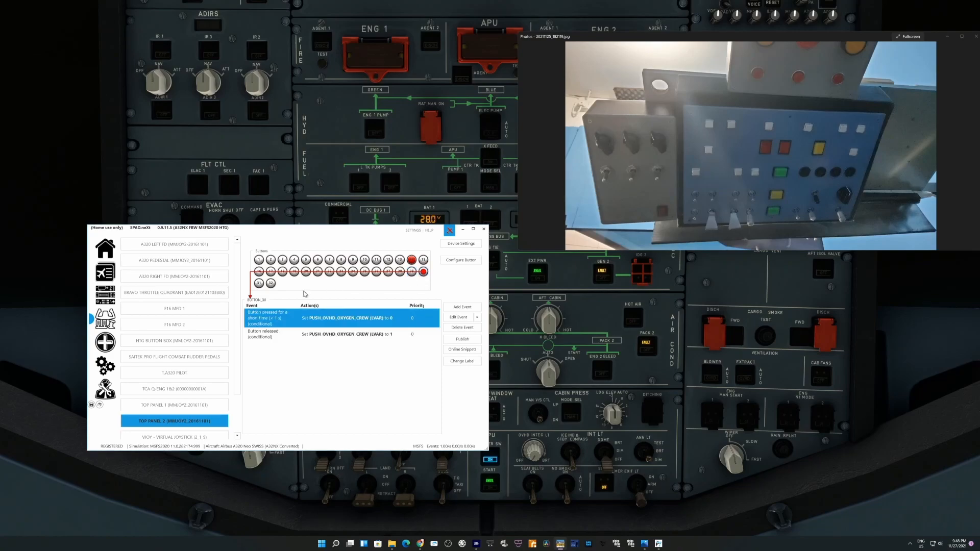
Review the events of buttons 30 to 32 on TOP PANEL 2, covering crew oxygen and fire tests
left_click_drag(332, 236, 349, 65)
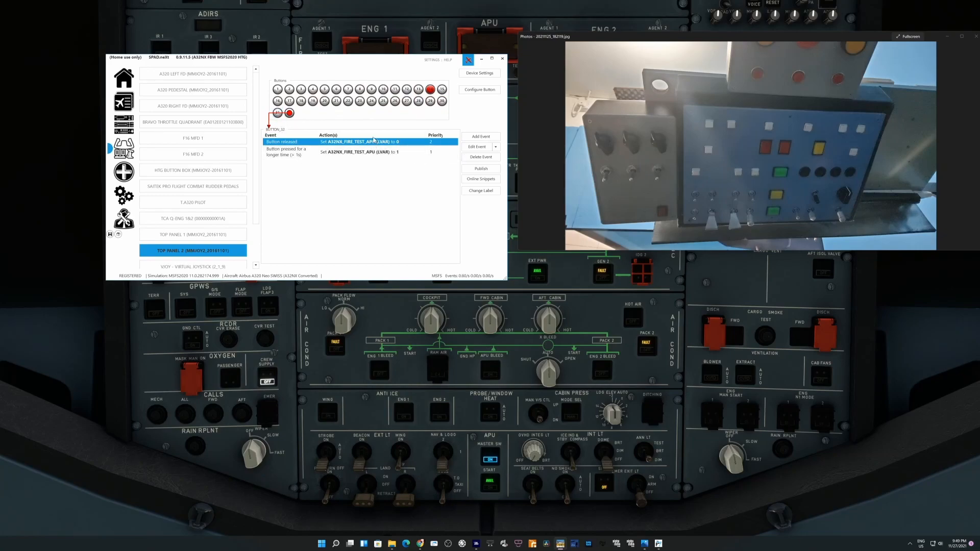
left_click(277, 113)
left_click(442, 102)
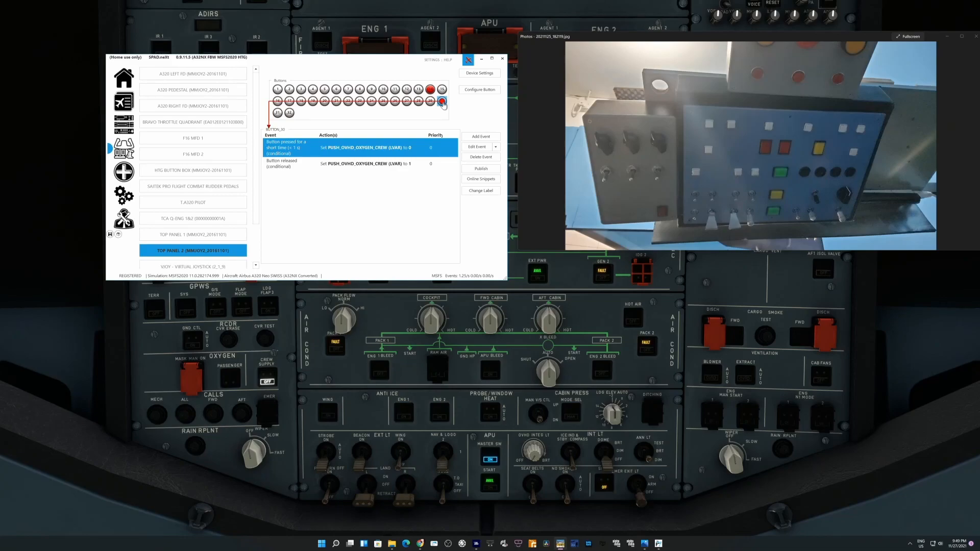
Check the hat switch's fuel pump toggle and engine 2 fire test events on TOP PANEL 1, returning to TOP PANEL 2
left_click(192, 236)
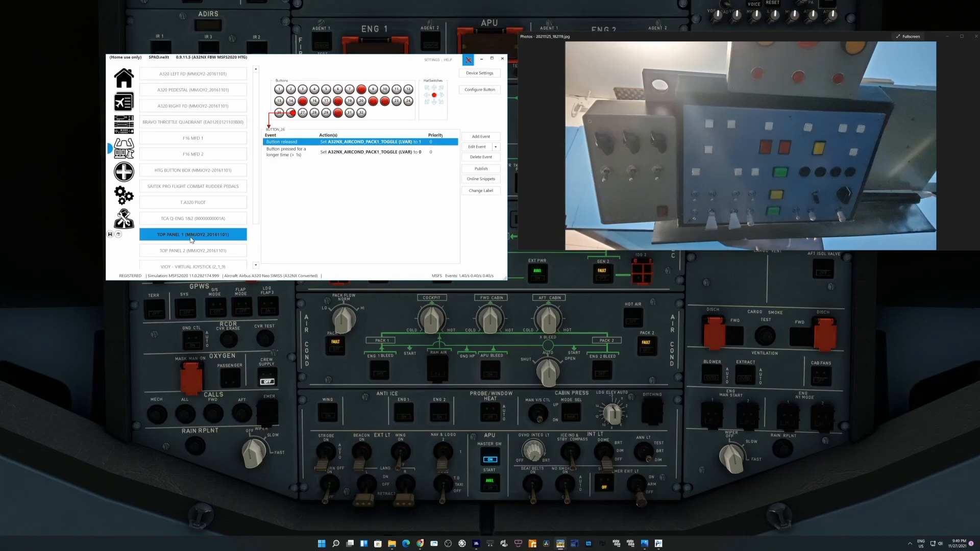
left_click(434, 95)
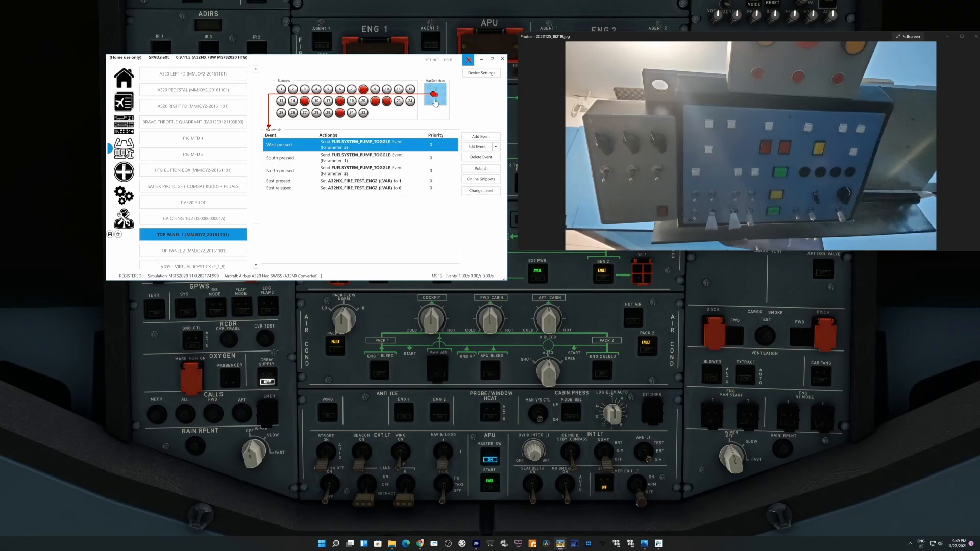
left_click(214, 249)
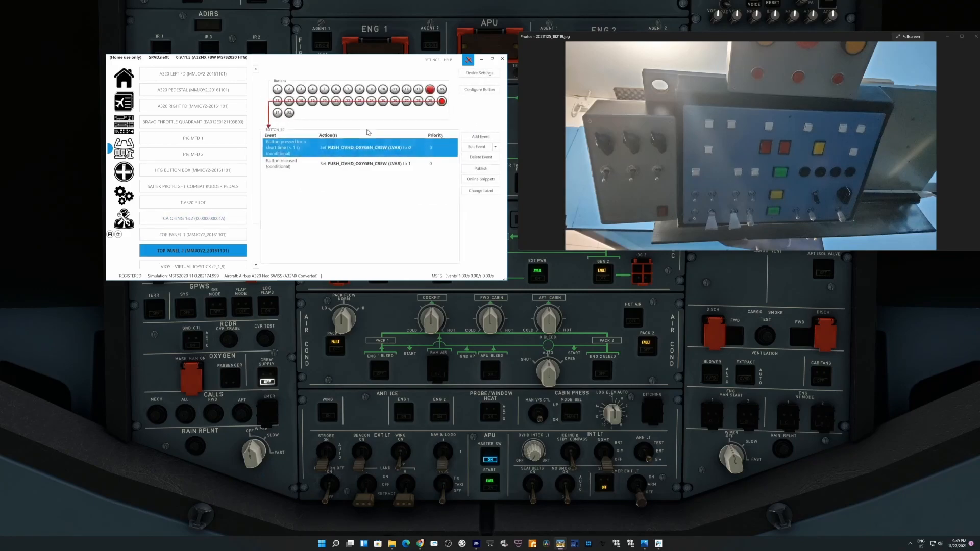
Compare button 32's APU and button 31's engine 1 fire test events on TOP PANEL 2 with the simulator's fire panel
left_click(289, 112)
left_click_drag(365, 69, 323, 262)
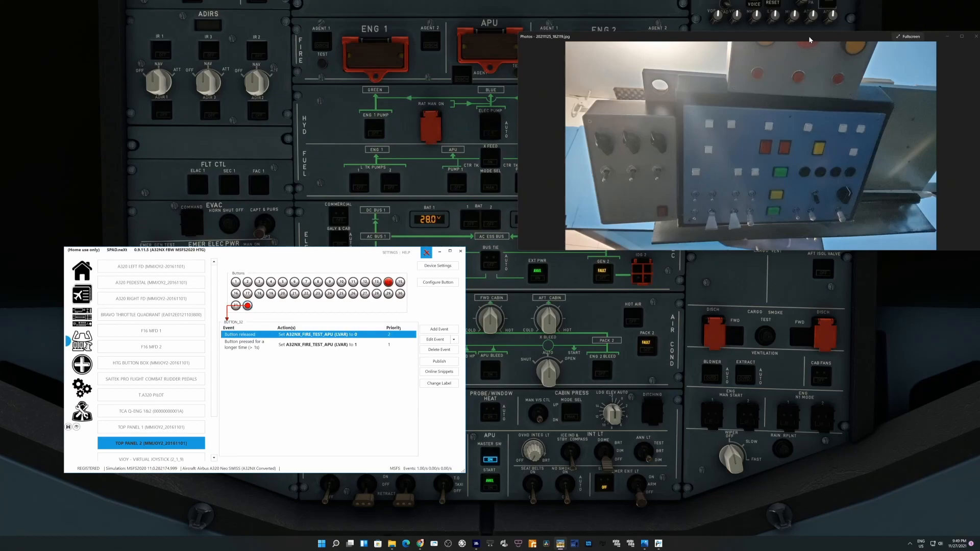
left_click_drag(802, 40, 786, 258)
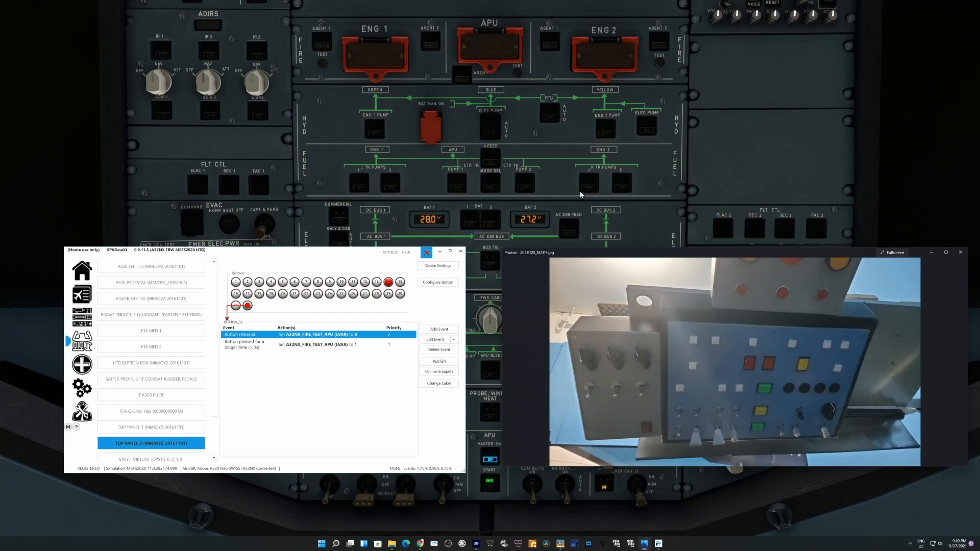
left_click(235, 305)
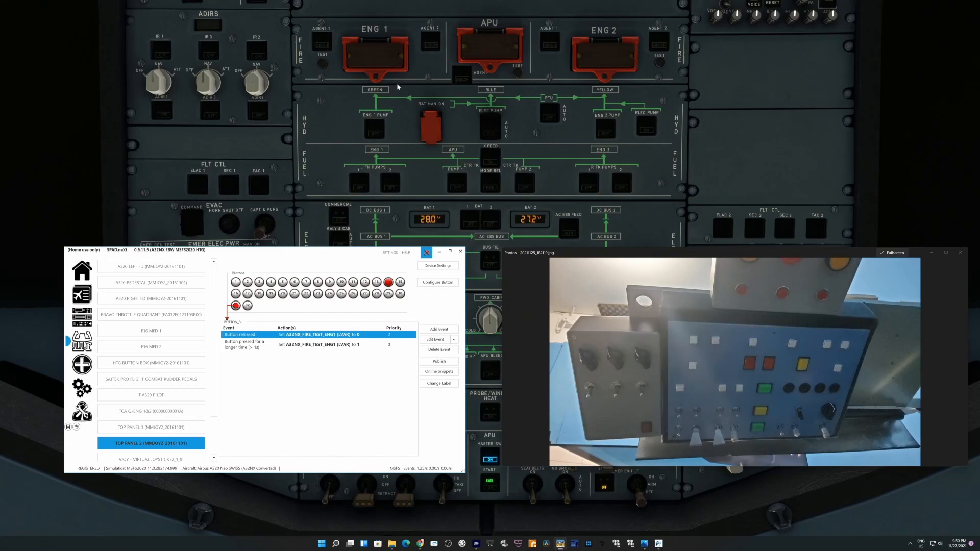
Lift the APU fire switch guard on the simulator's overhead panel and close it again
left_click(527, 60)
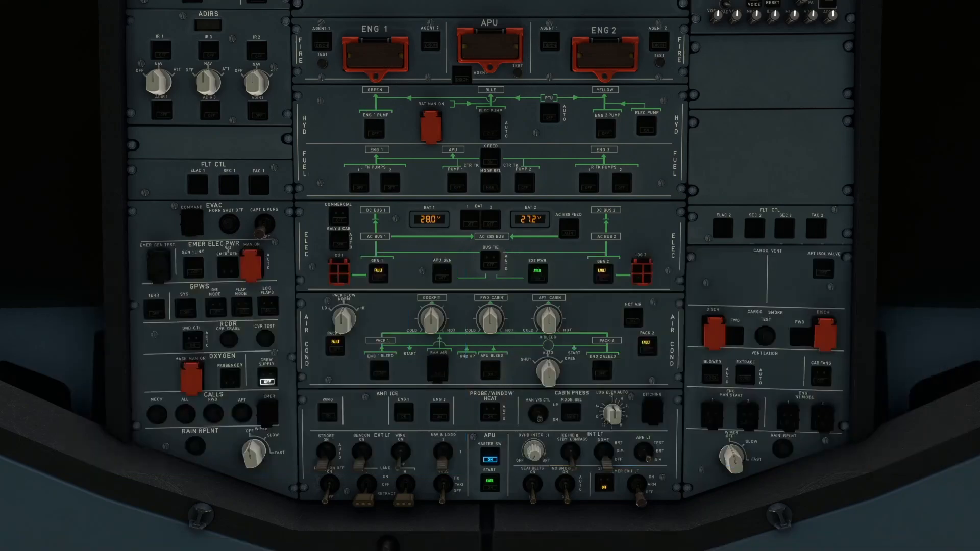
left_click(493, 64)
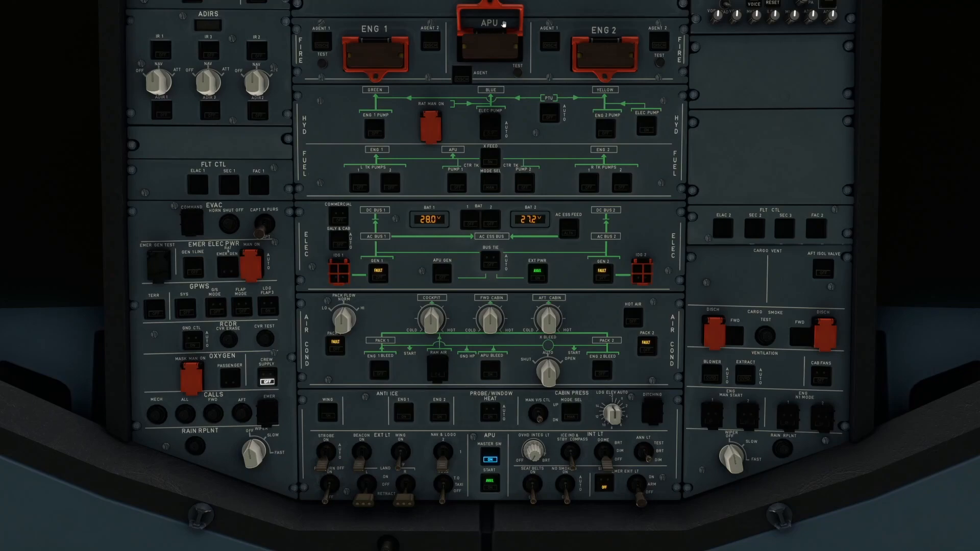
left_click(517, 9)
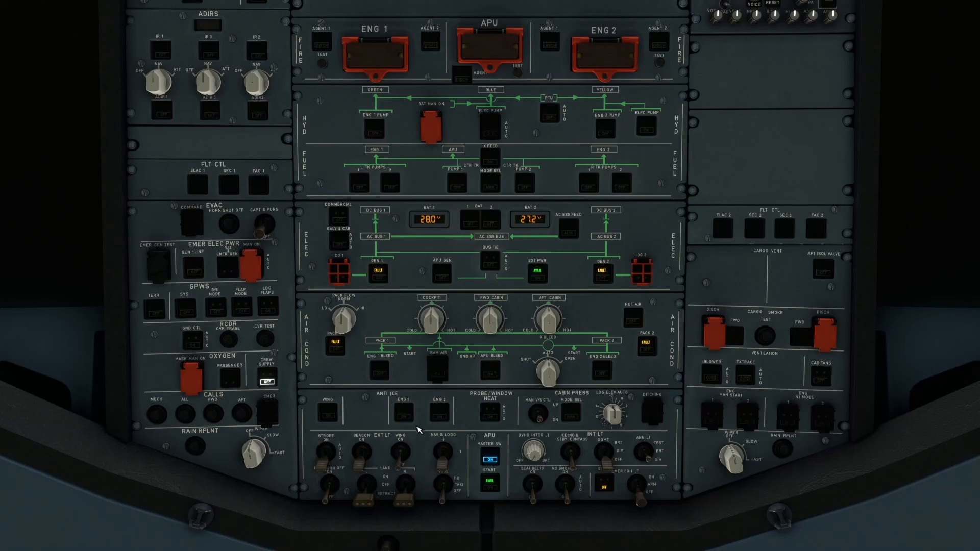
Switch to the captain's cockpit view, power on the side-window flight bag tablet, and look over the cockpit displays
key("alt+1")
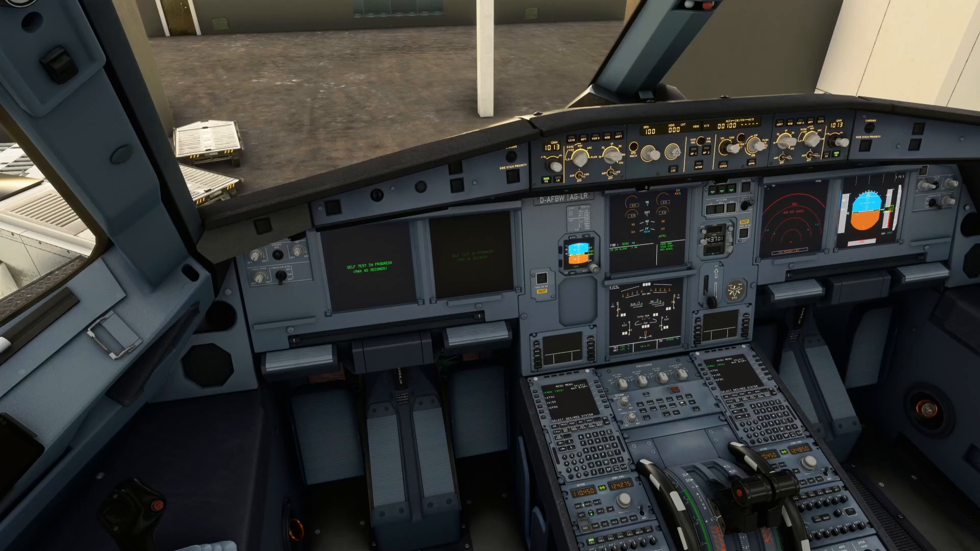
left_click_drag(526, 381, 556, 324)
left_click(273, 353)
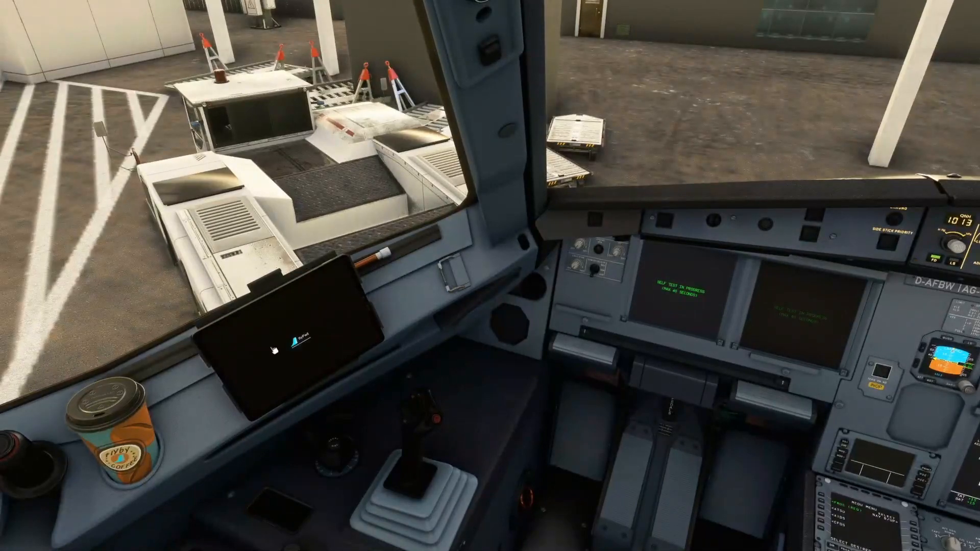
left_click_drag(406, 370, 407, 313)
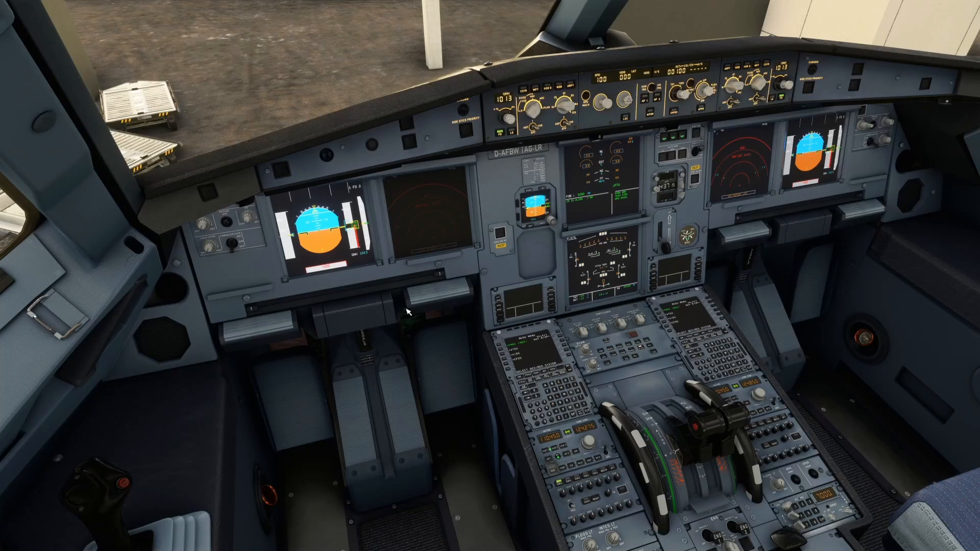
left_click_drag(405, 328, 527, 448)
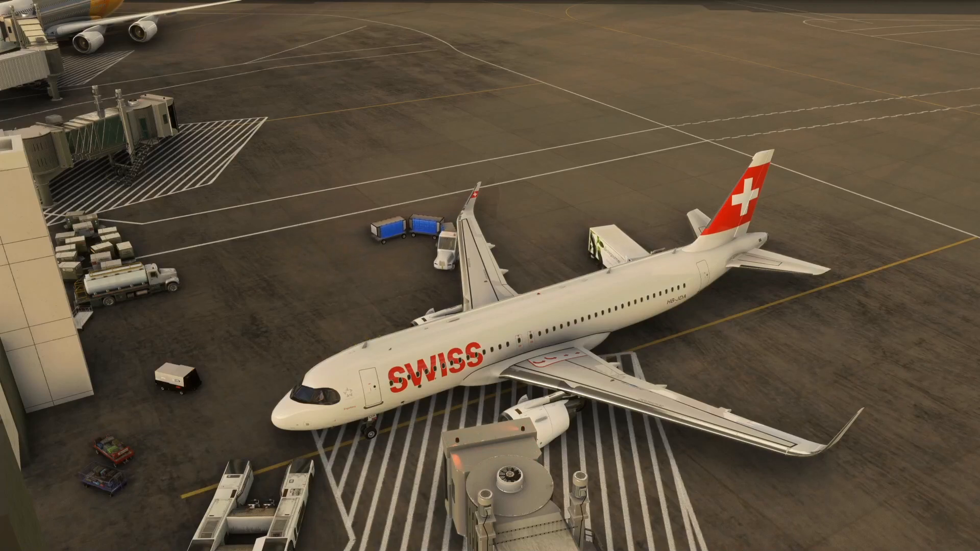
Switch to SPAD.neXt and review the HTG BUTTON BOX hat switch's jetway, luggage and catering request events
key("alt+Tab")
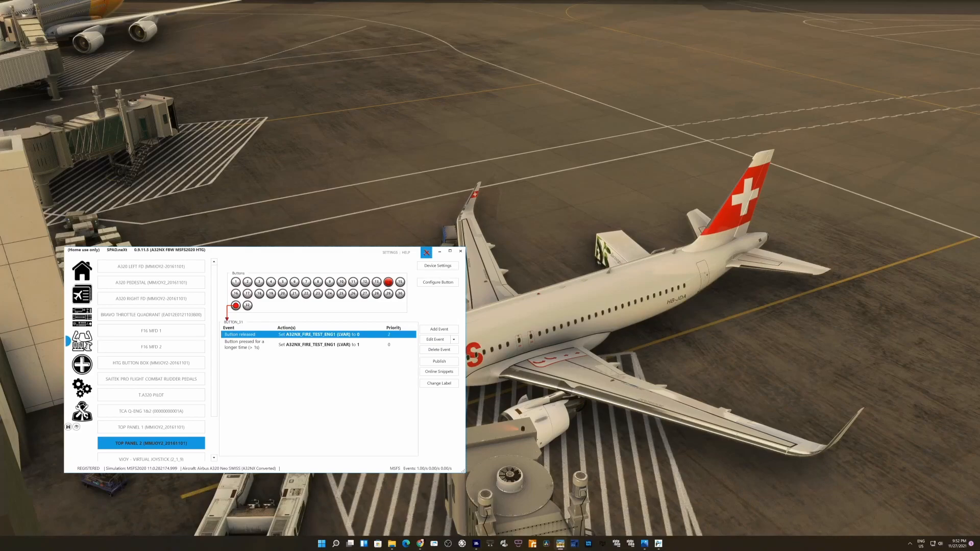
left_click(123, 363)
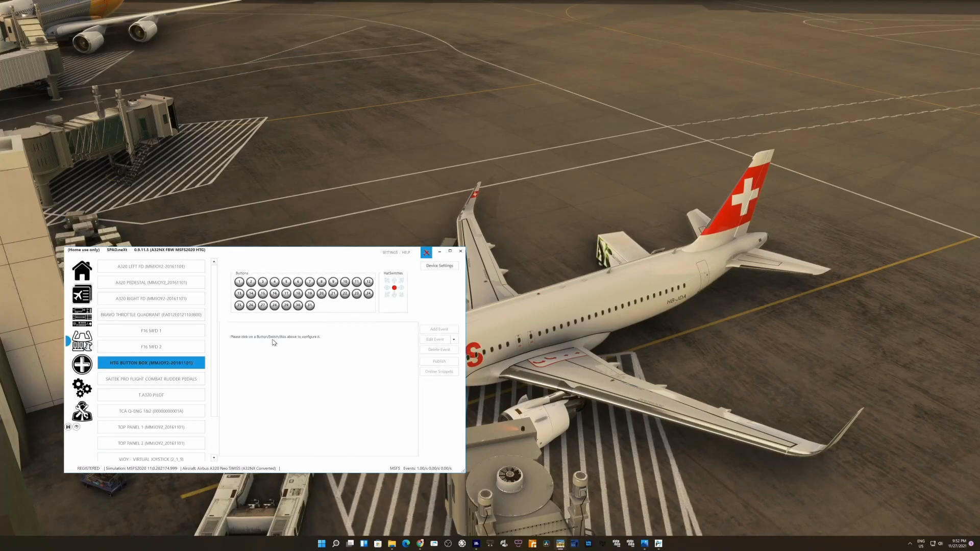
left_click(394, 287)
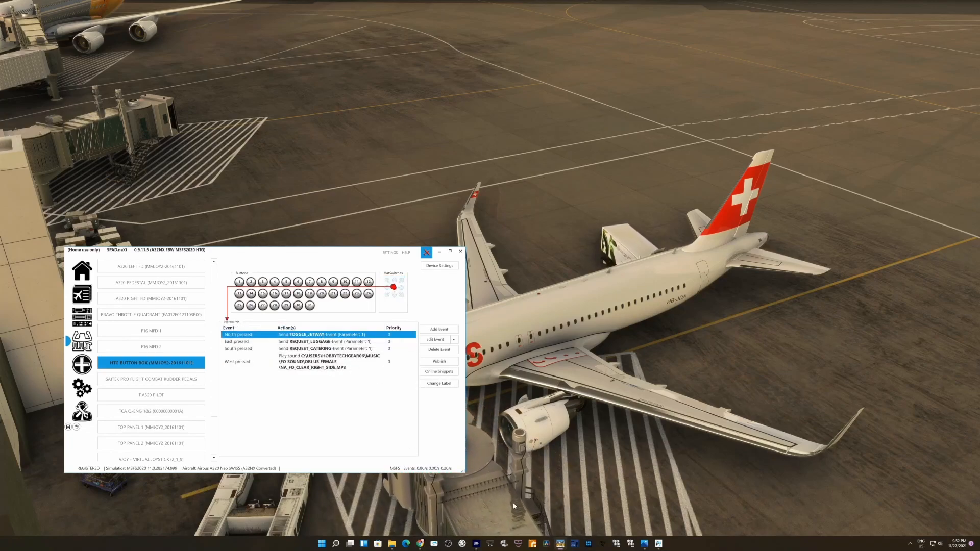
left_click(329, 342)
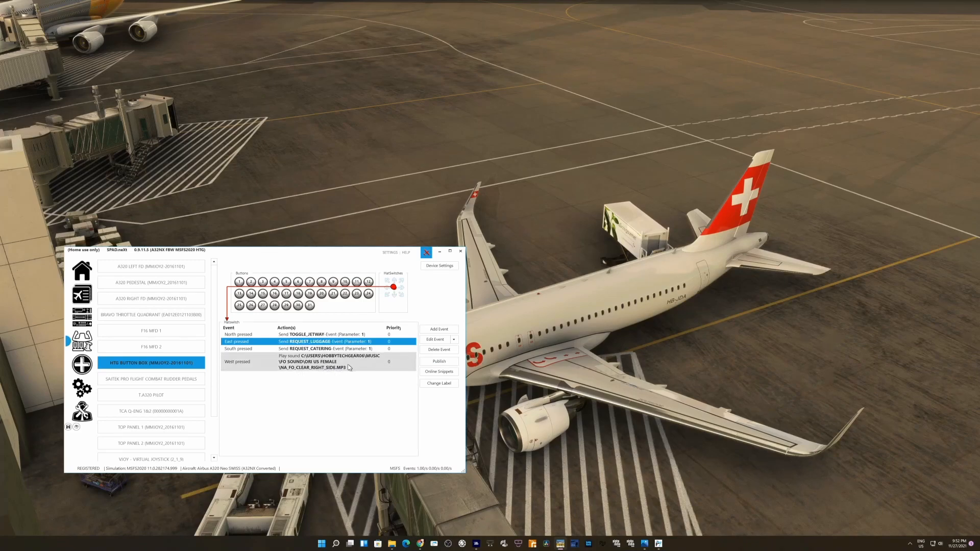
left_click(327, 335)
left_click(328, 342)
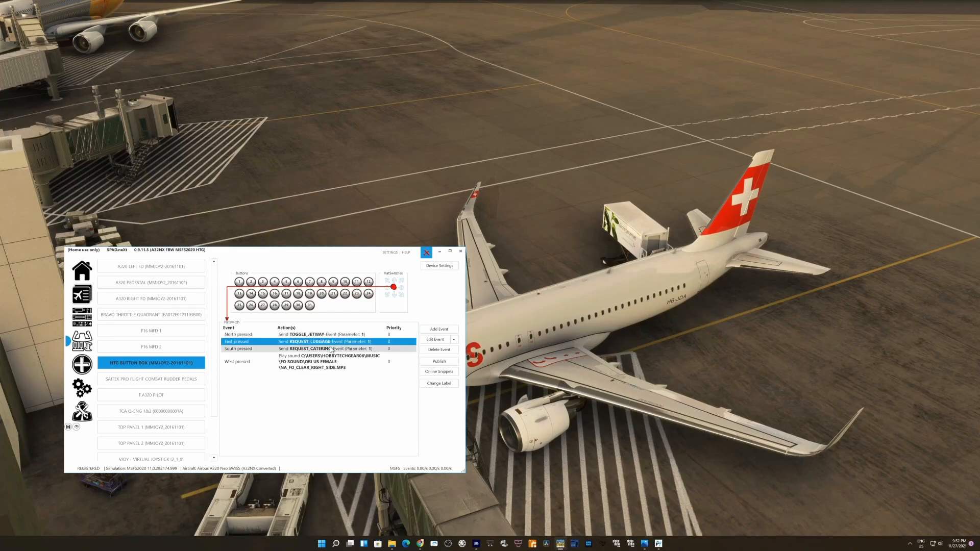
left_click(331, 349)
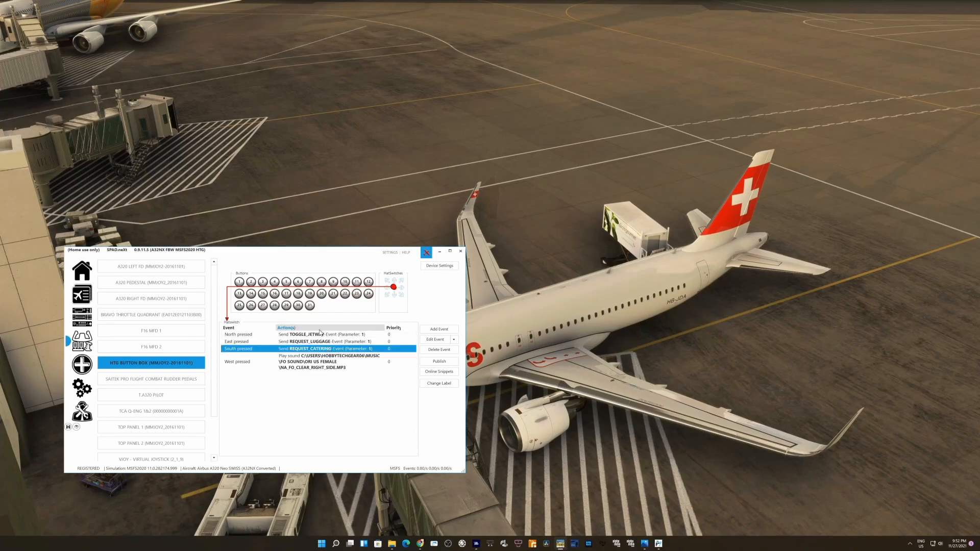
left_click(424, 338)
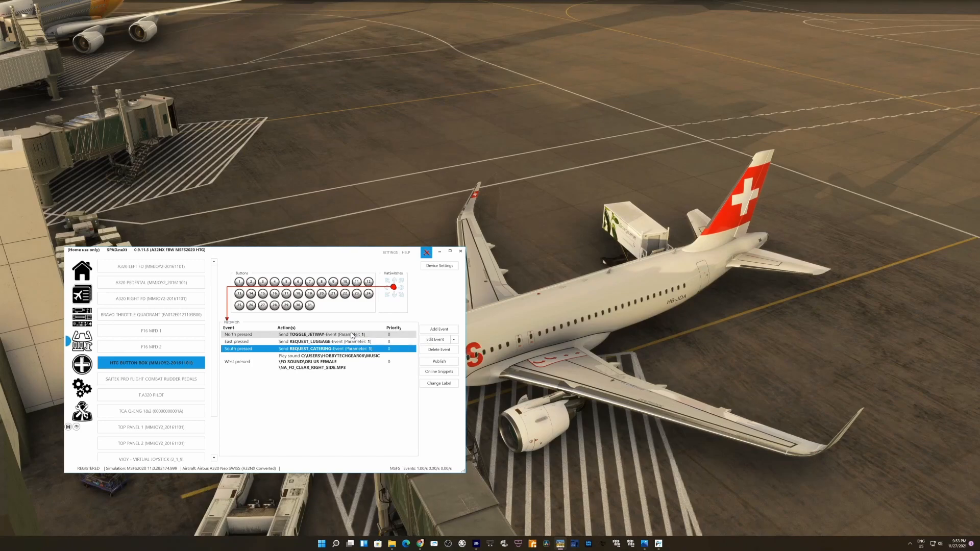
left_click_drag(314, 254, 690, 266)
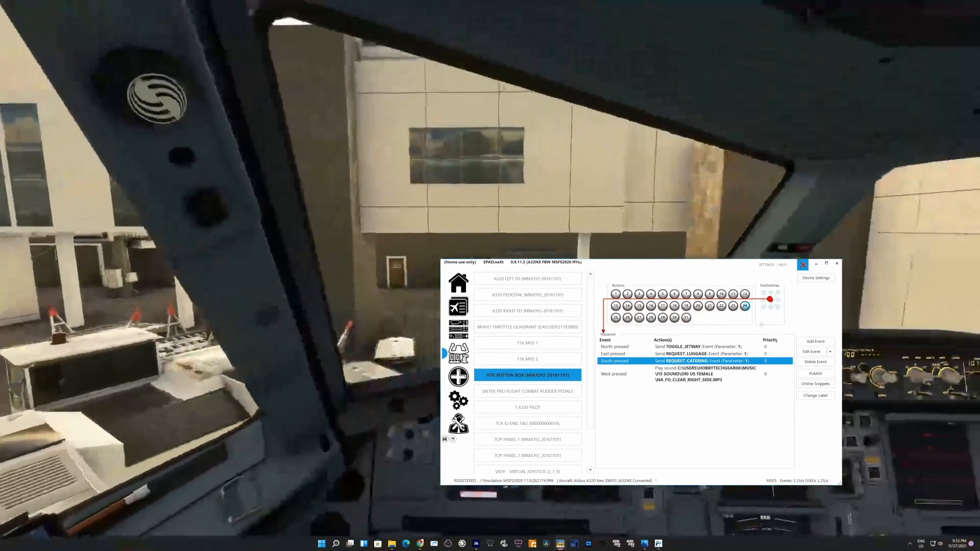
Move the SPAD.neXt window clear of the cockpit instruments and review the T.A320 PILOT device's Rz axis steering event
left_click_drag(726, 265, 389, 67)
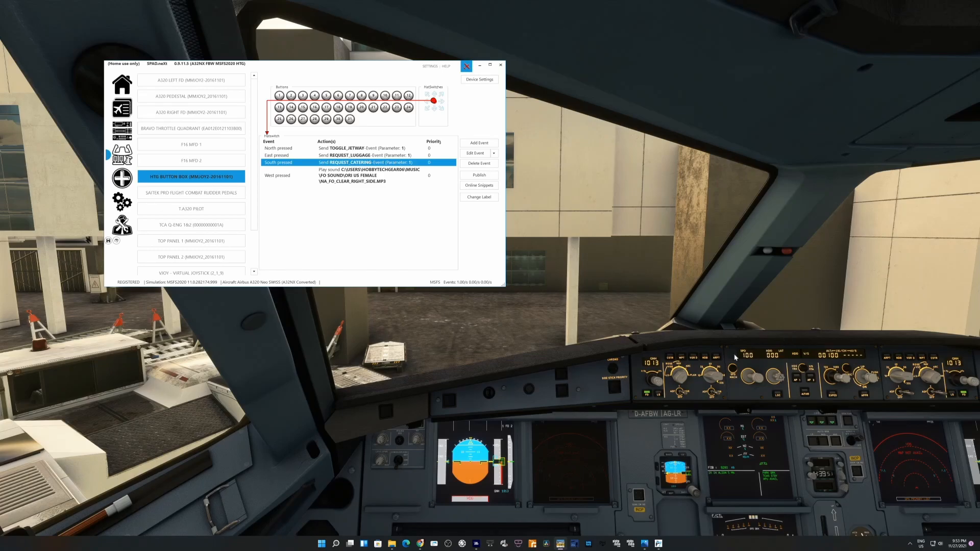
scroll(230, 250, "down", 3)
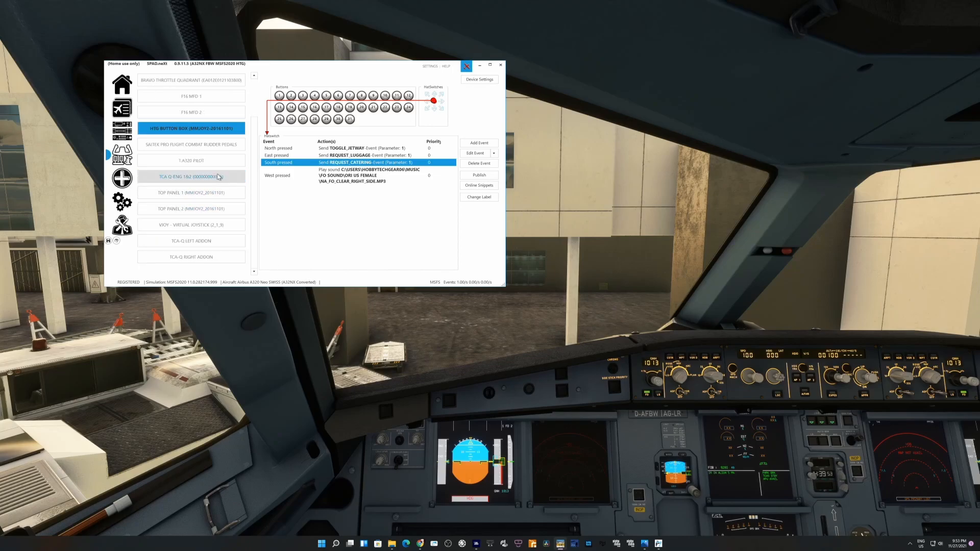
left_click(242, 164)
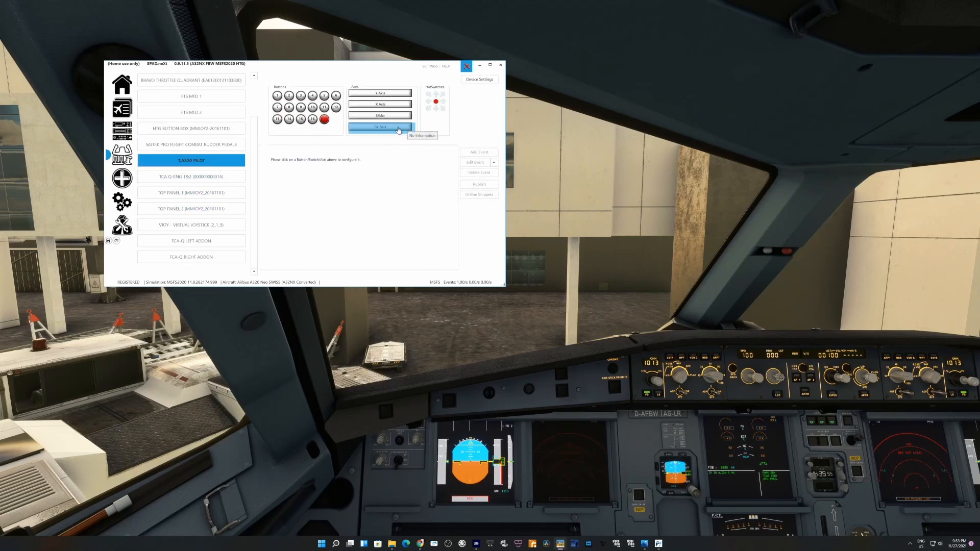
left_click(380, 128)
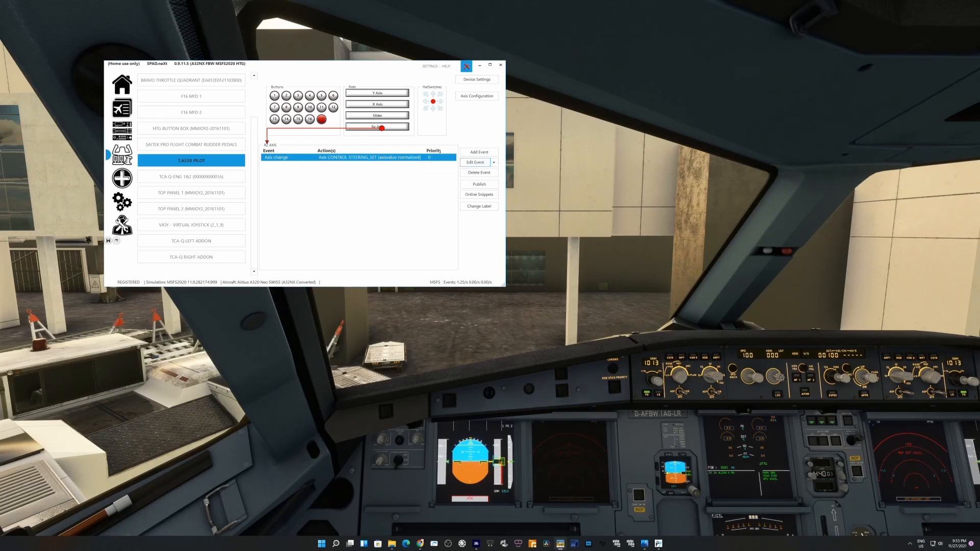
Inspect the parked aircraft, jetway and ground service vehicles from the external view and return to the captain's cockpit view
left_click_drag(0, 309, 423, 259)
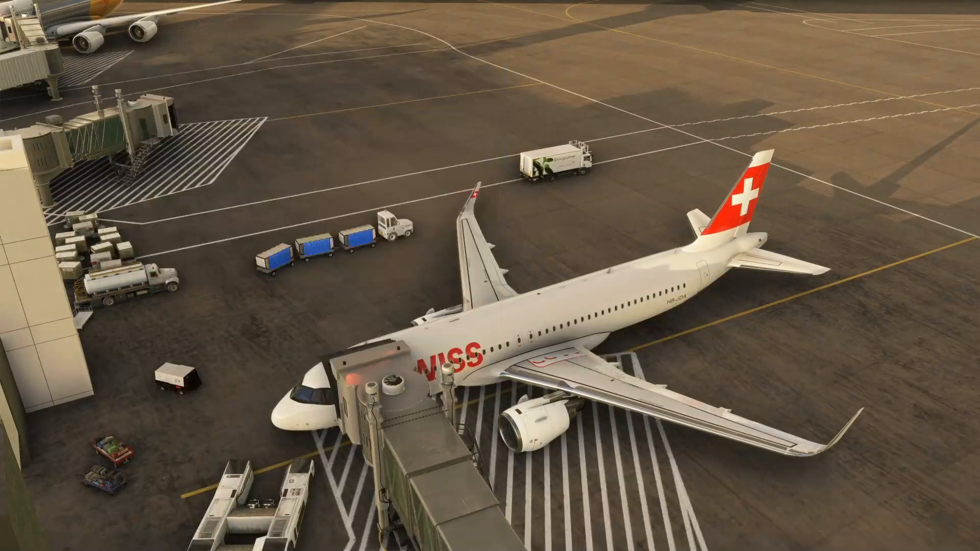
scroll(336, 499, "up", 3)
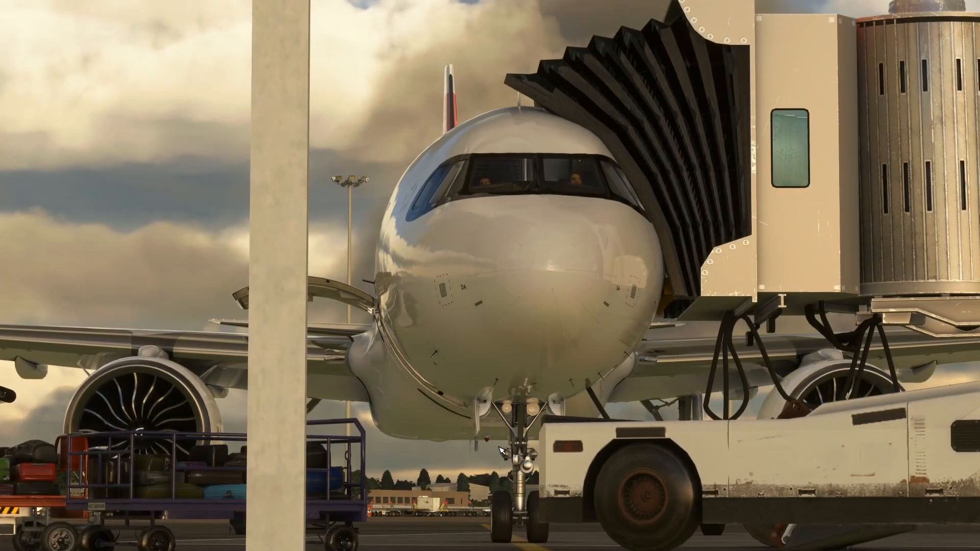
key("Insert")
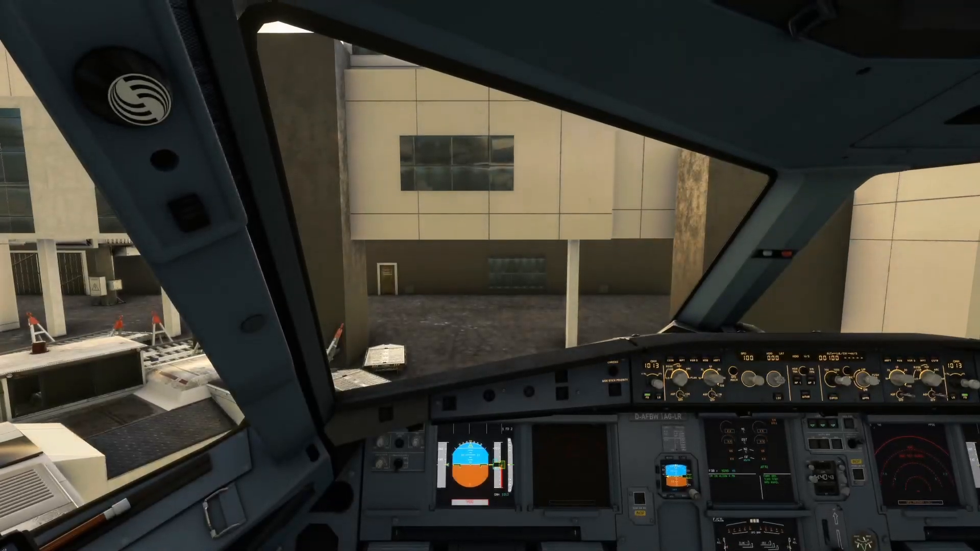
Look over the sidestick, main instrument panel and centre pedestal from the captain's seat, and reset the cockpit camera
left_click_drag(526, 435, 568, 285)
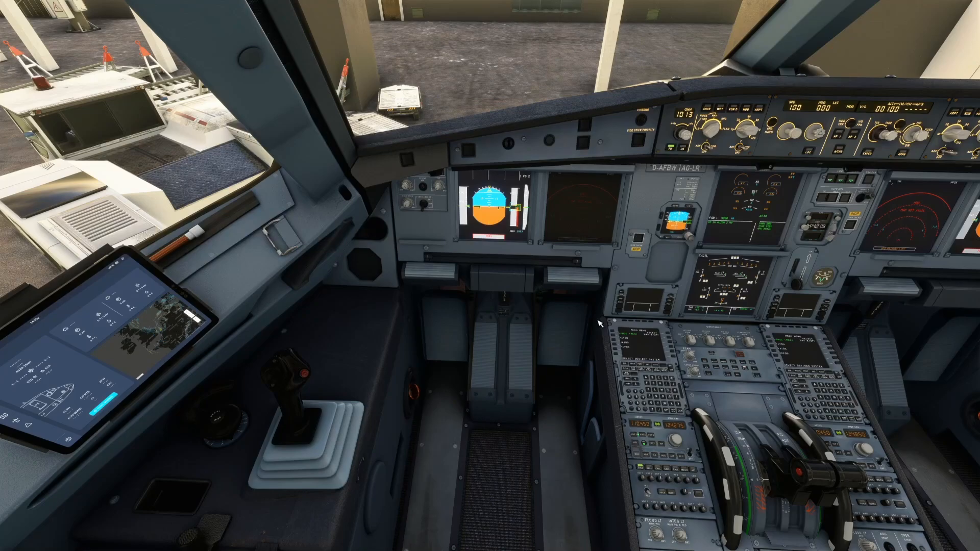
left_click_drag(600, 324, 704, 275)
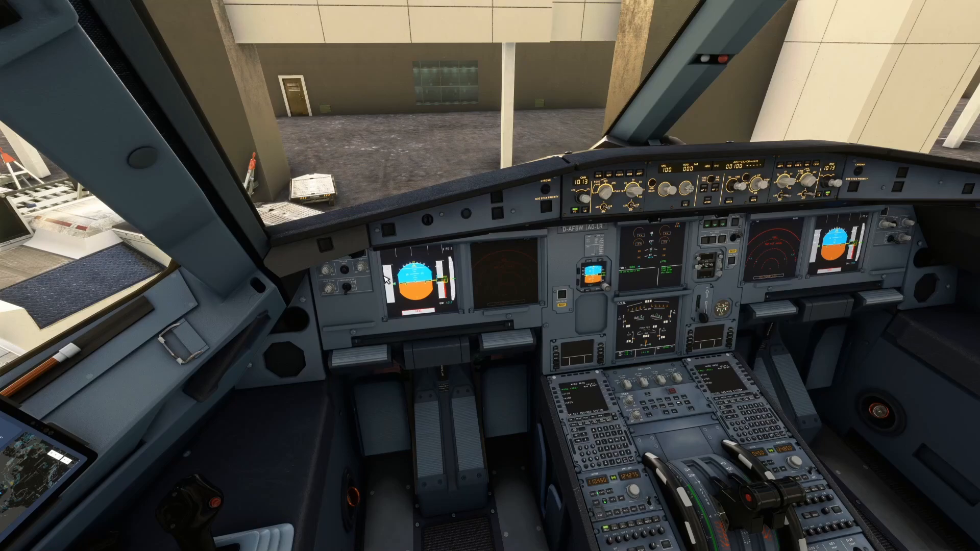
left_click_drag(389, 269, 395, 308)
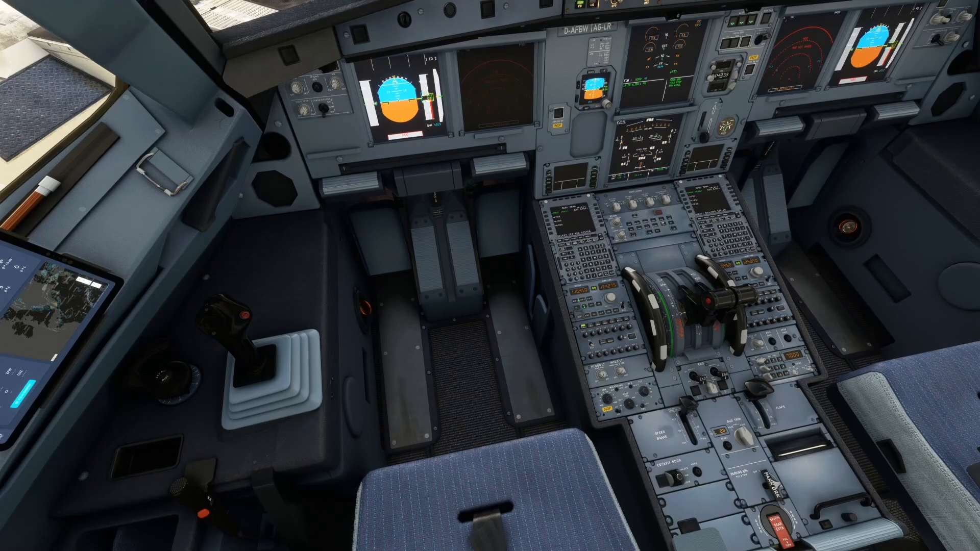
key("ctrl+space")
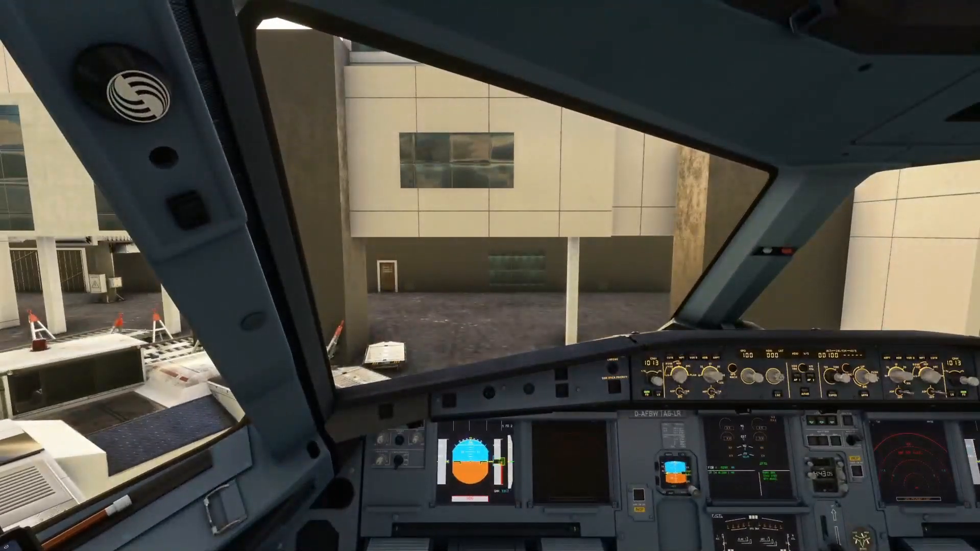